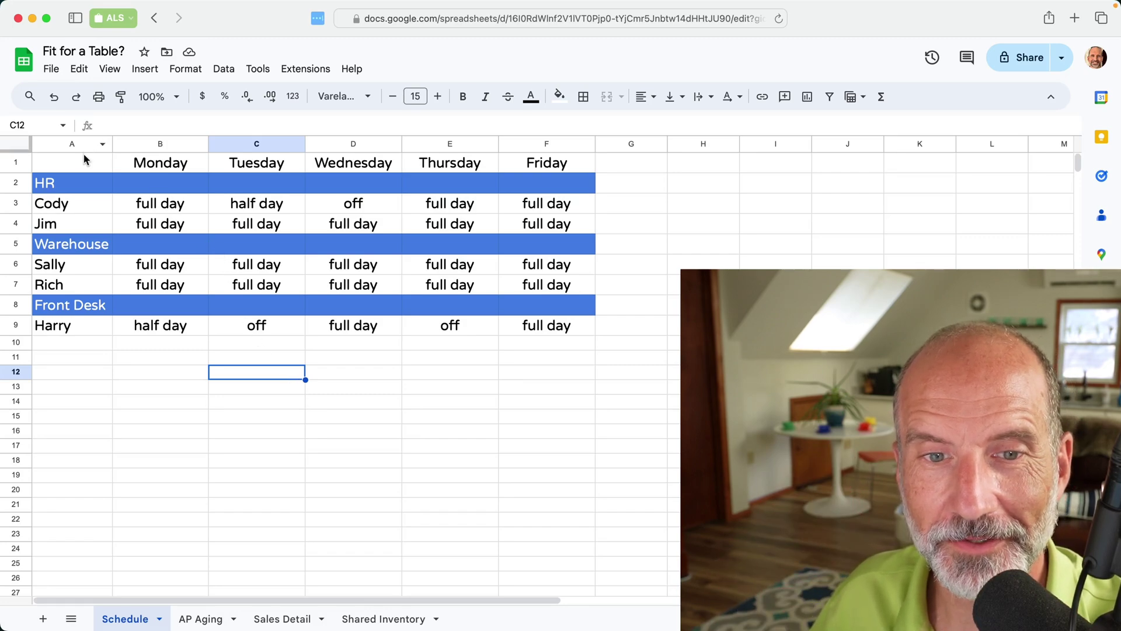
- Select the schedule table A1:F9 and column A, pointing out the HR label and Cody
{"action": "left_click_drag", "start_coordinate": [83, 154], "coordinate": [540, 320]}
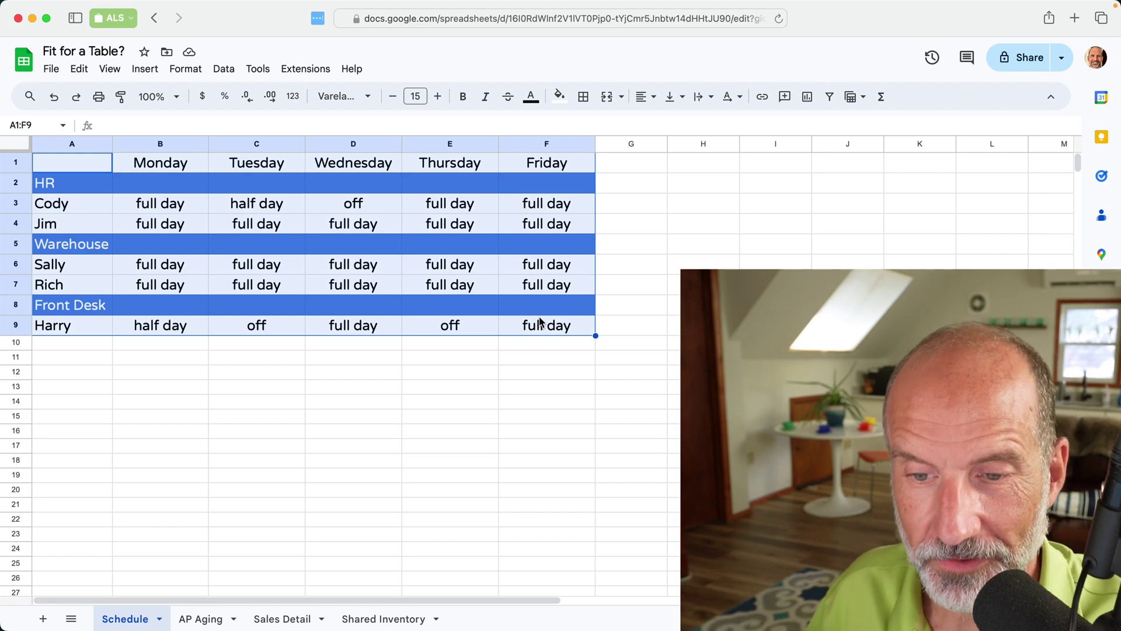
{"action": "left_click", "coordinate": [420, 418]}
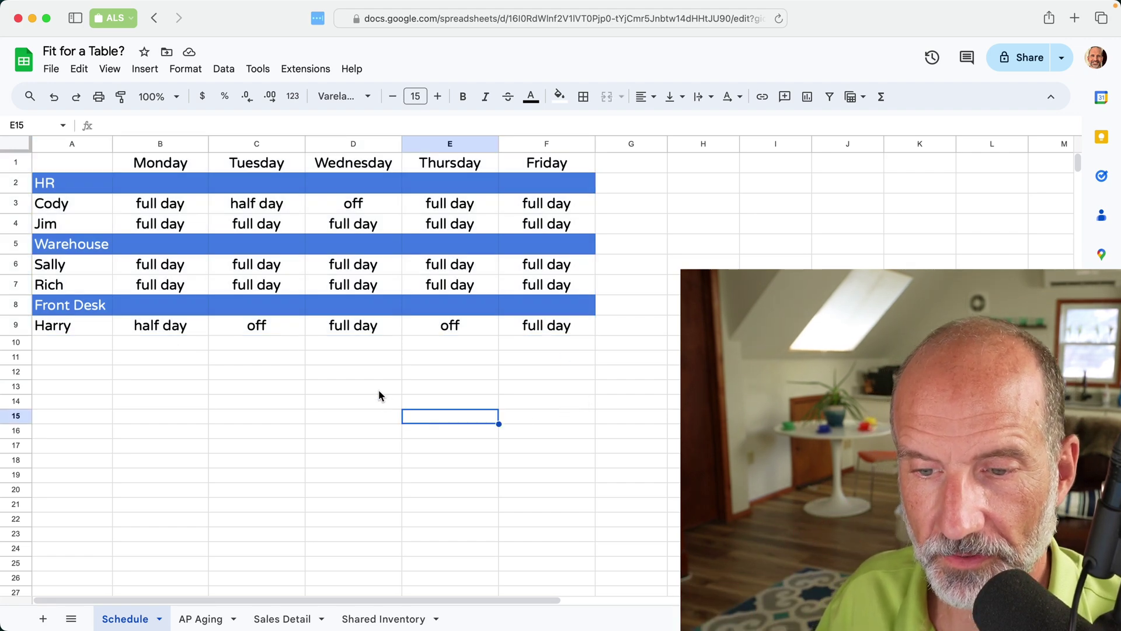
{"action": "left_click", "coordinate": [100, 170]}
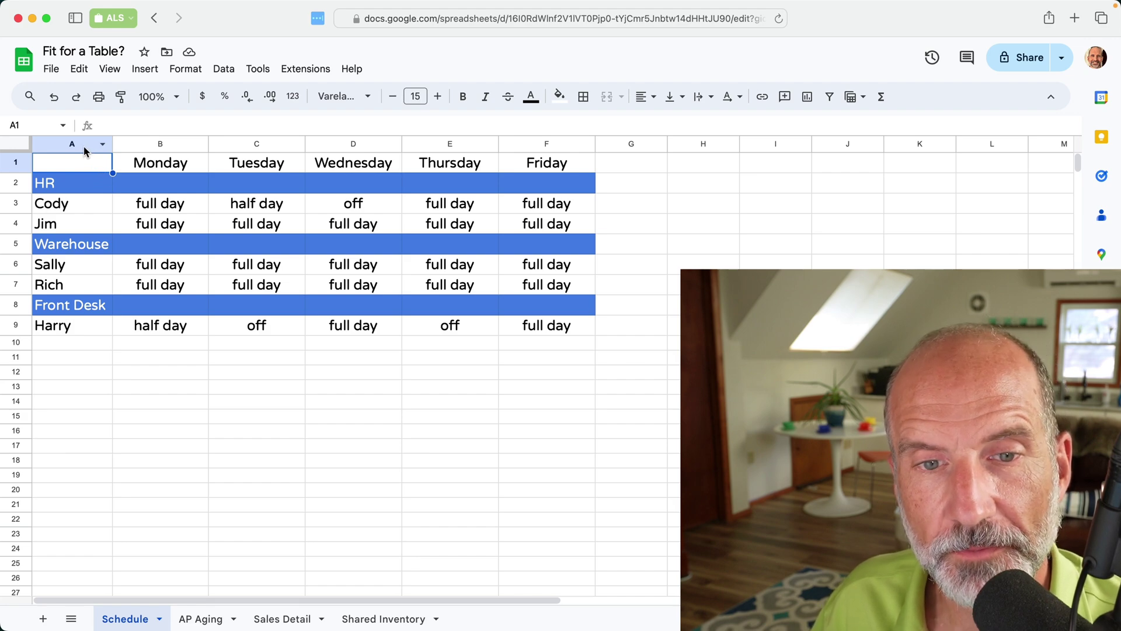
{"action": "left_click", "coordinate": [83, 148]}
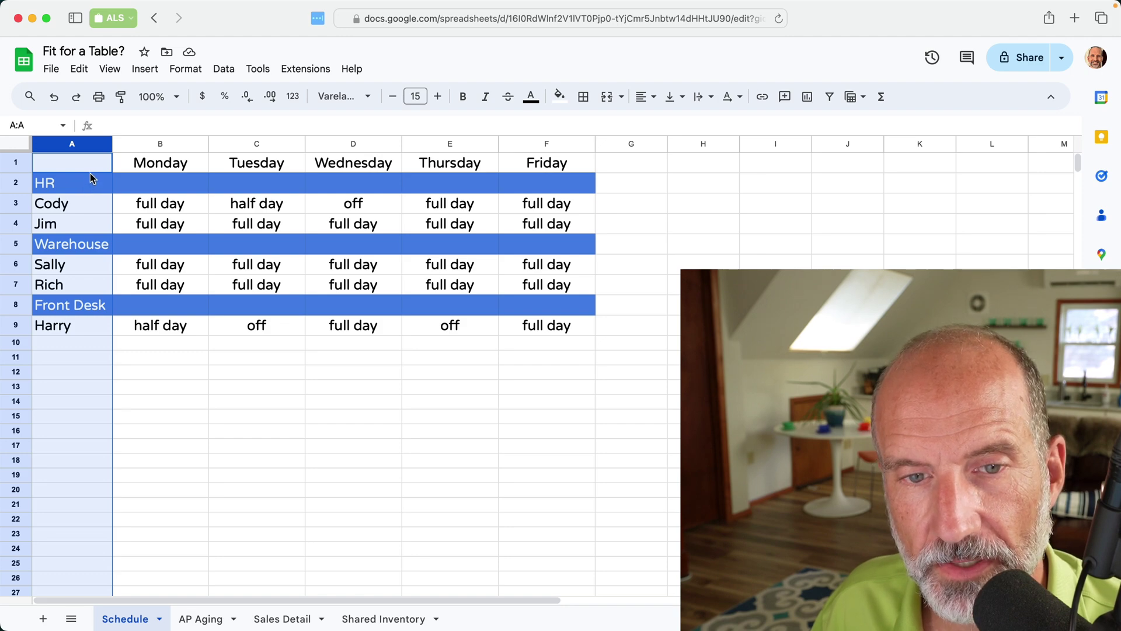
{"action": "left_click", "coordinate": [89, 191]}
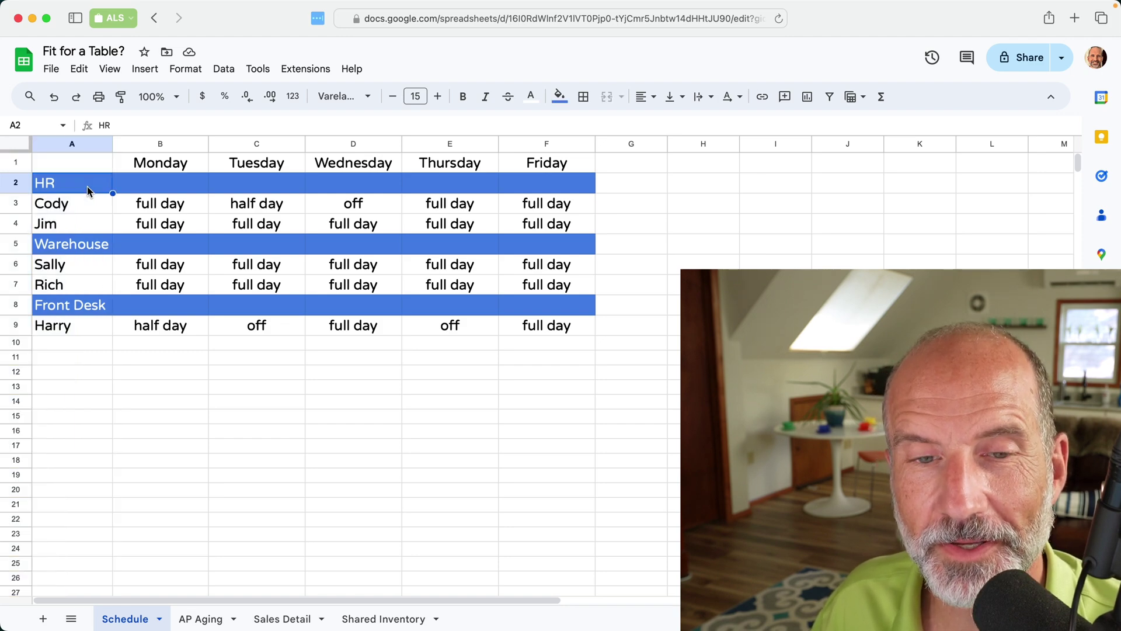
{"action": "left_click", "coordinate": [88, 209]}
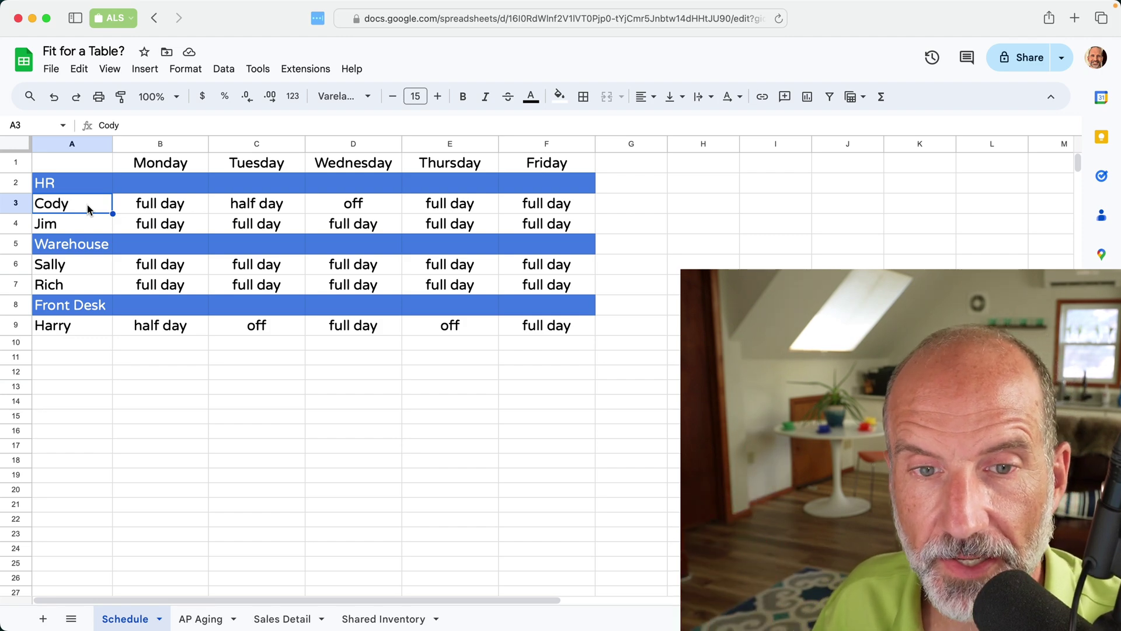
- Select the HR and Warehouse shift entries down through row 8
{"action": "left_click", "coordinate": [86, 167]}
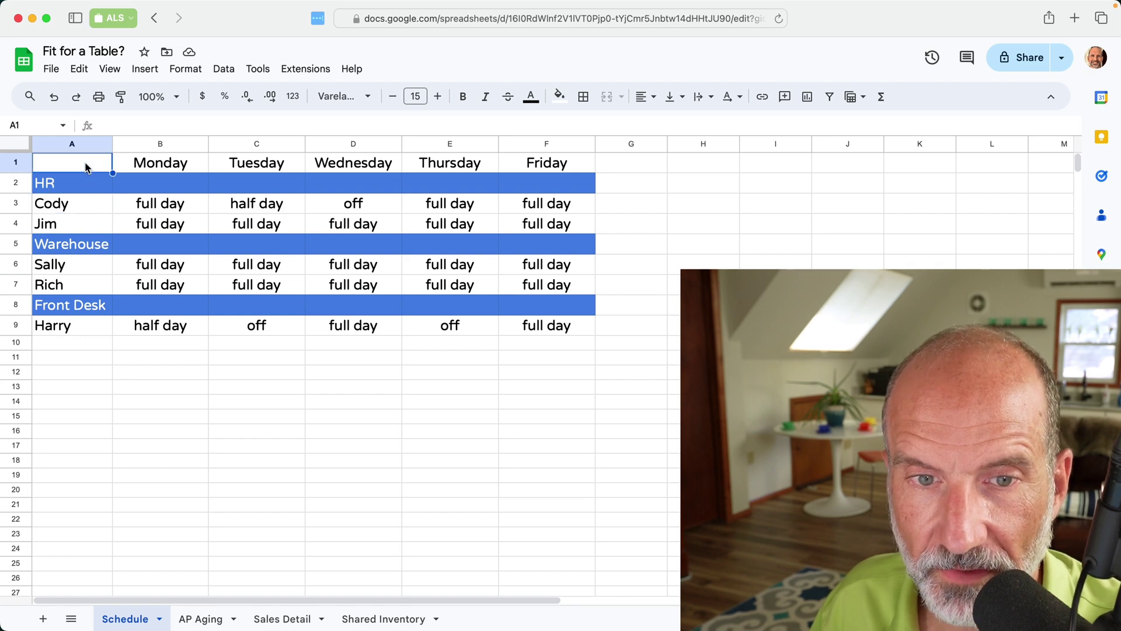
{"action": "left_click_drag", "start_coordinate": [160, 203], "coordinate": [546, 264]}
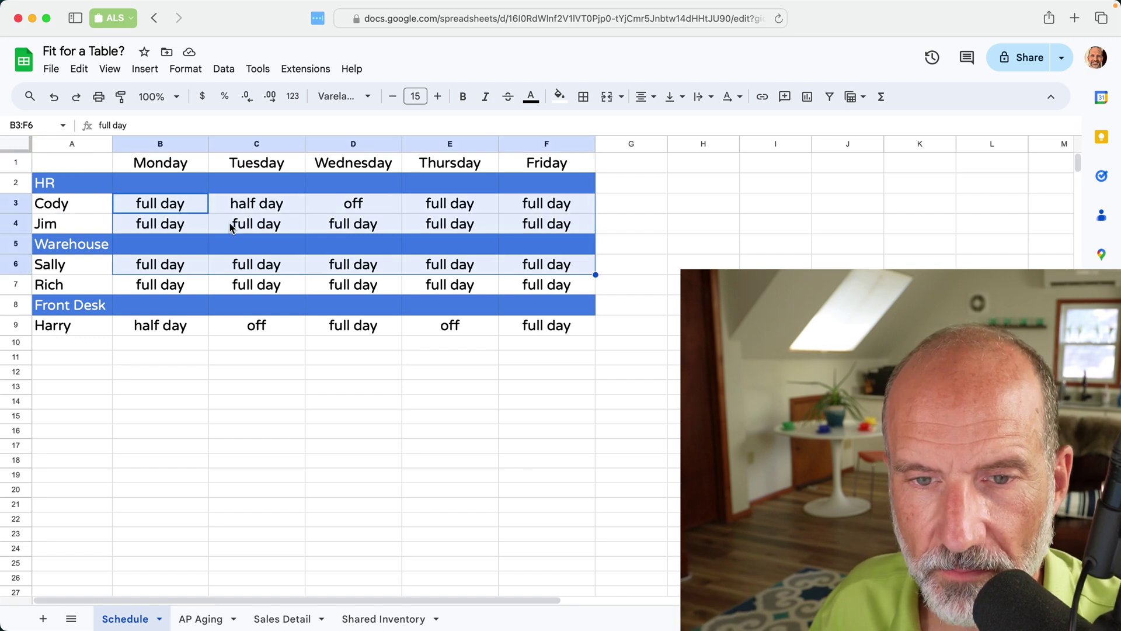
{"action": "left_click_drag", "start_coordinate": [187, 203], "coordinate": [515, 301]}
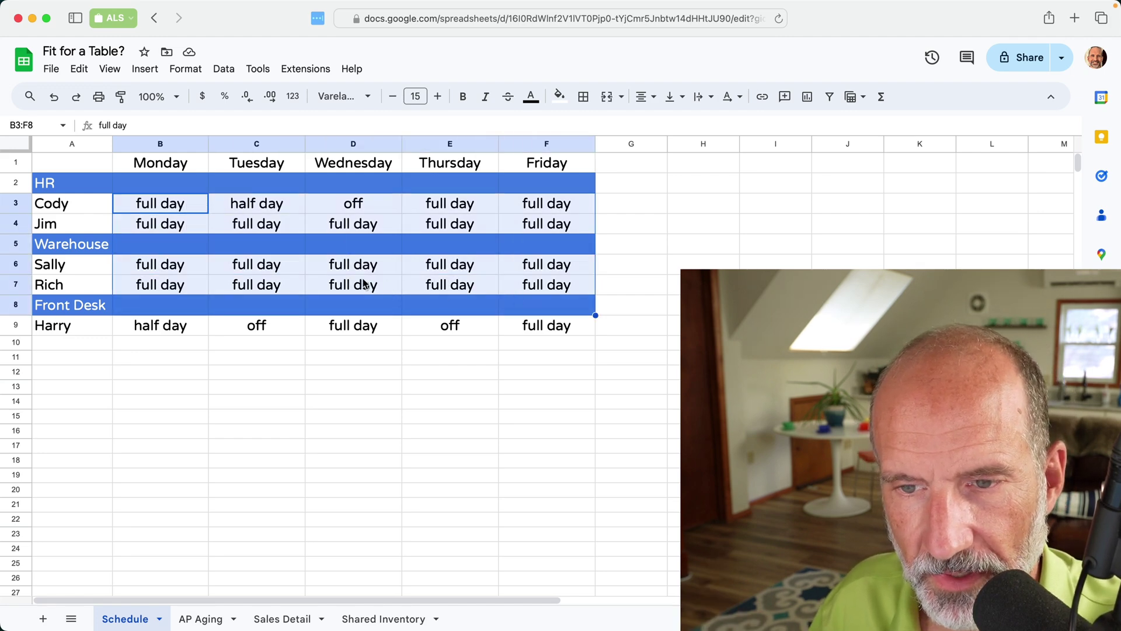
{"action": "left_click", "coordinate": [334, 273]}
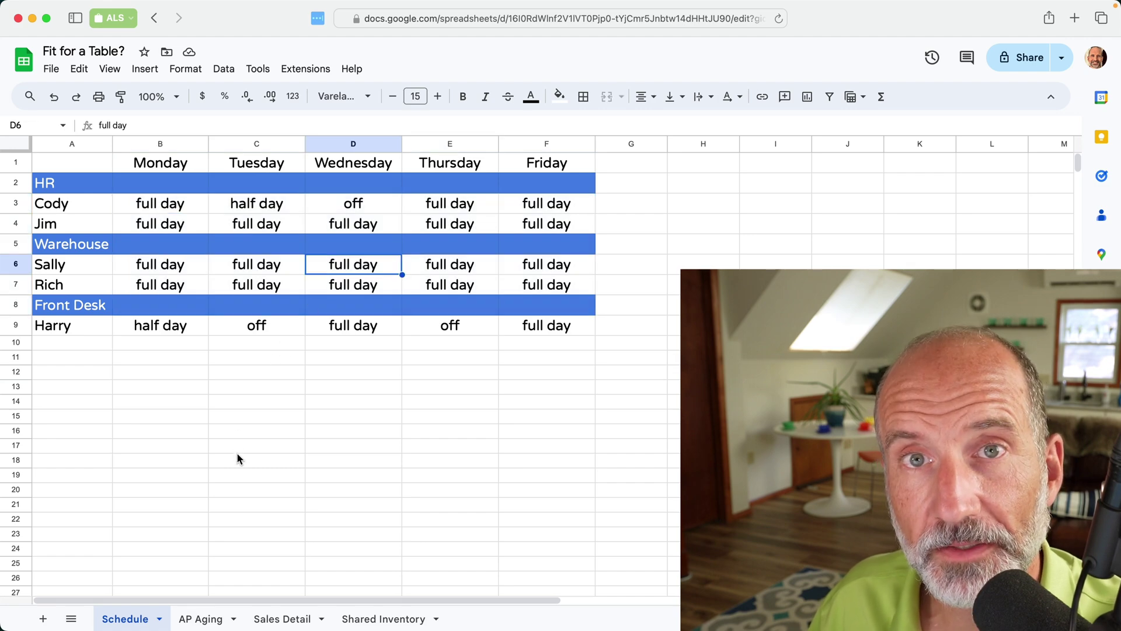
- Go to the AP Aging sheet, select its header row and inspect the D3 invoice amount
{"action": "left_click", "coordinate": [200, 617]}
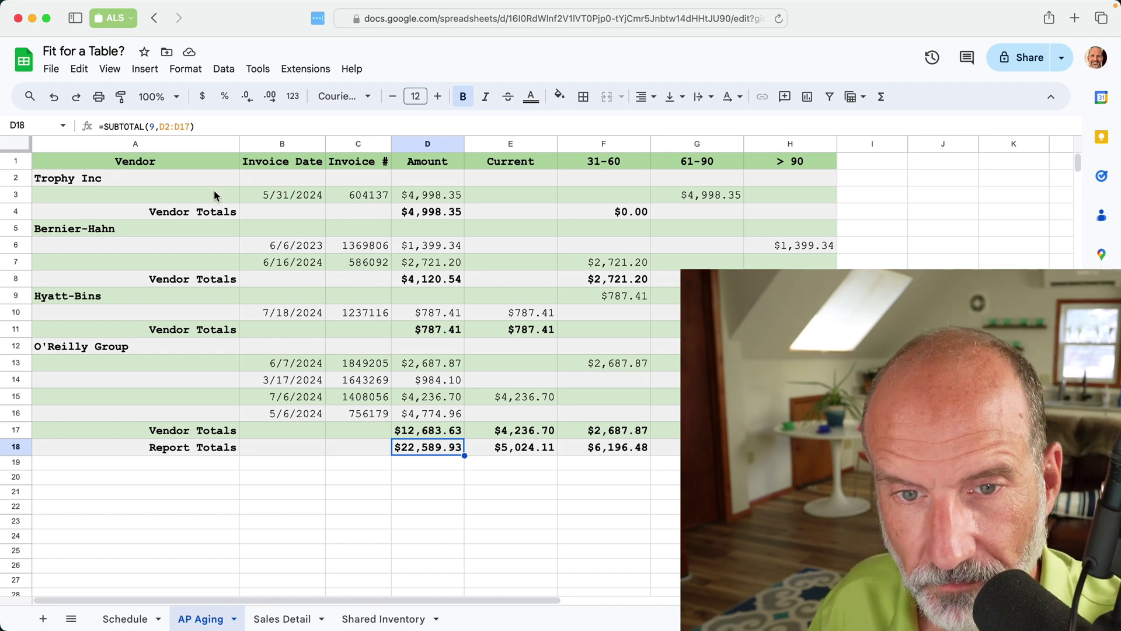
{"action": "left_click", "coordinate": [181, 160]}
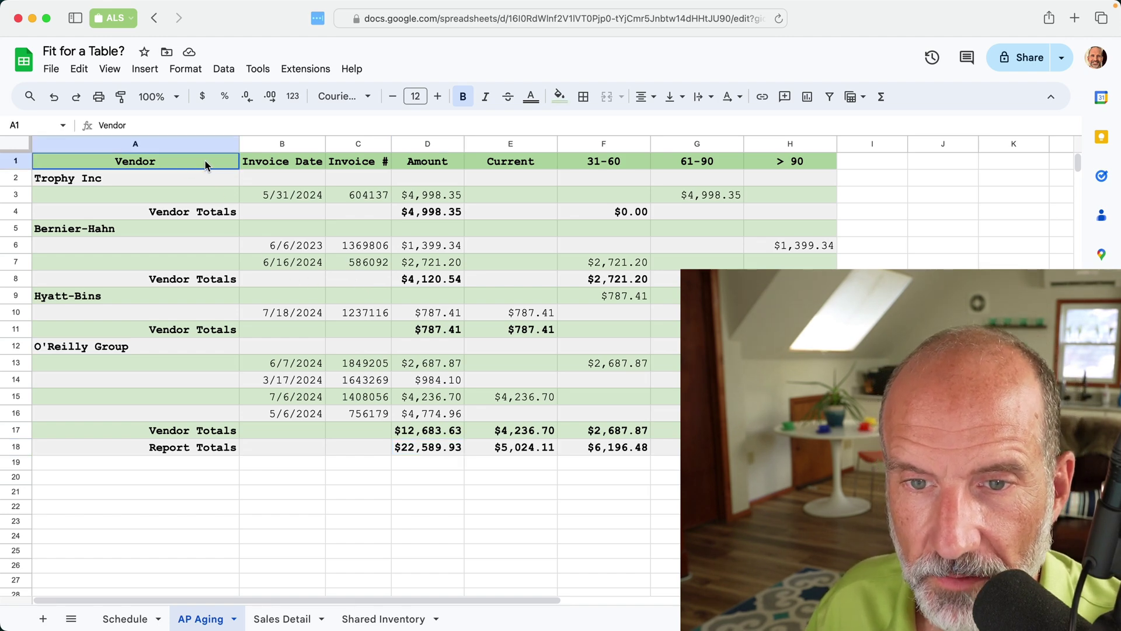
{"action": "left_click_drag", "start_coordinate": [205, 160], "coordinate": [762, 169]}
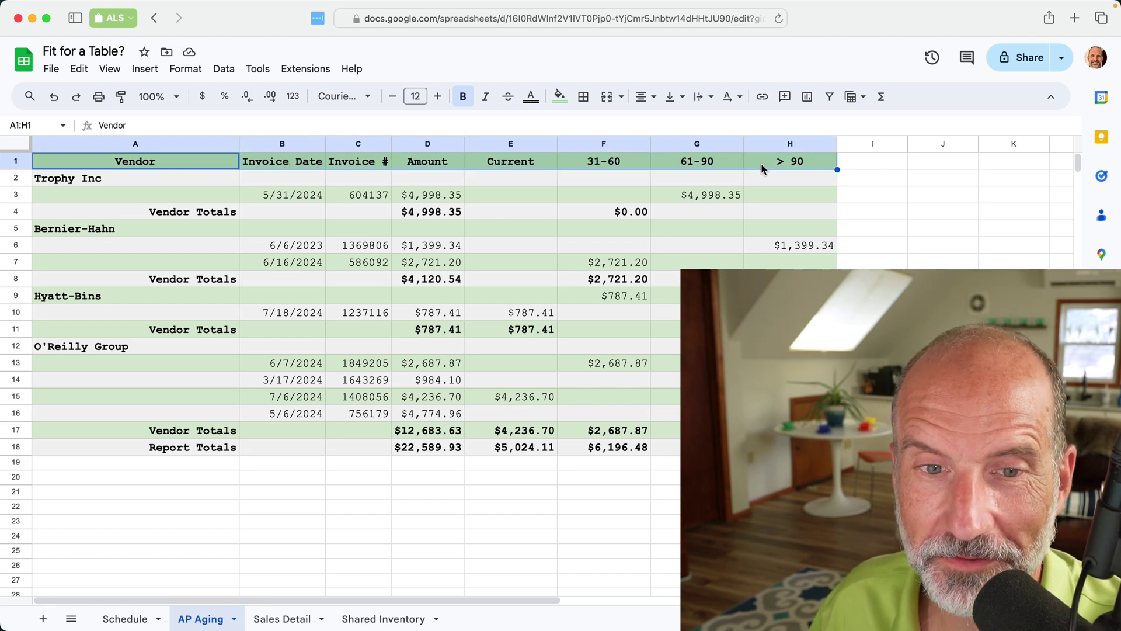
{"action": "left_click", "coordinate": [244, 183]}
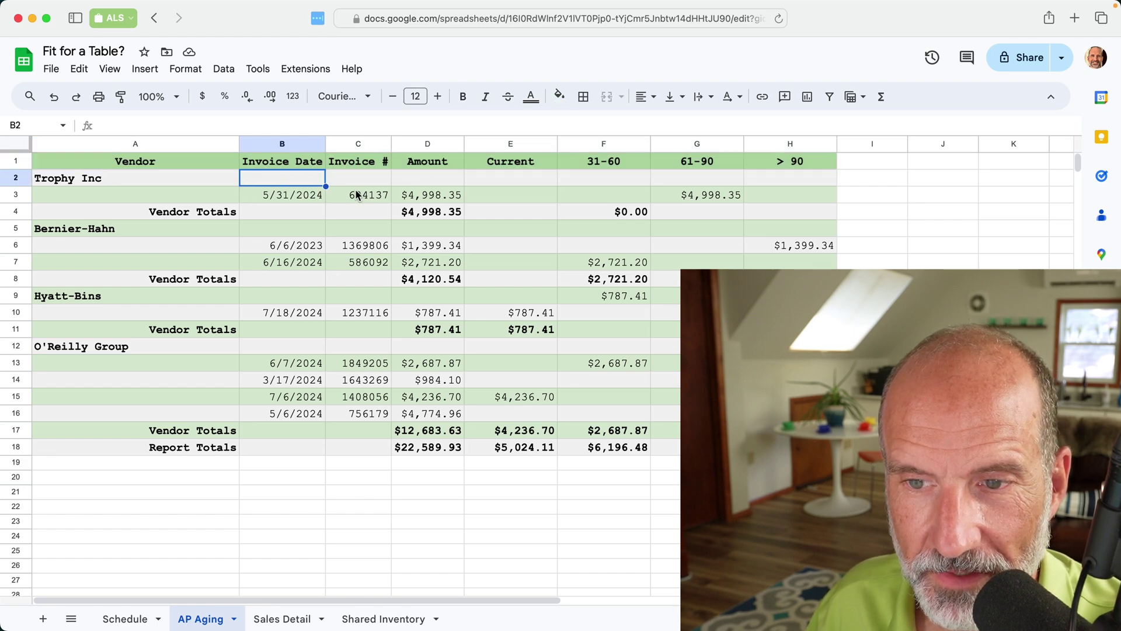
{"action": "left_click", "coordinate": [427, 197]}
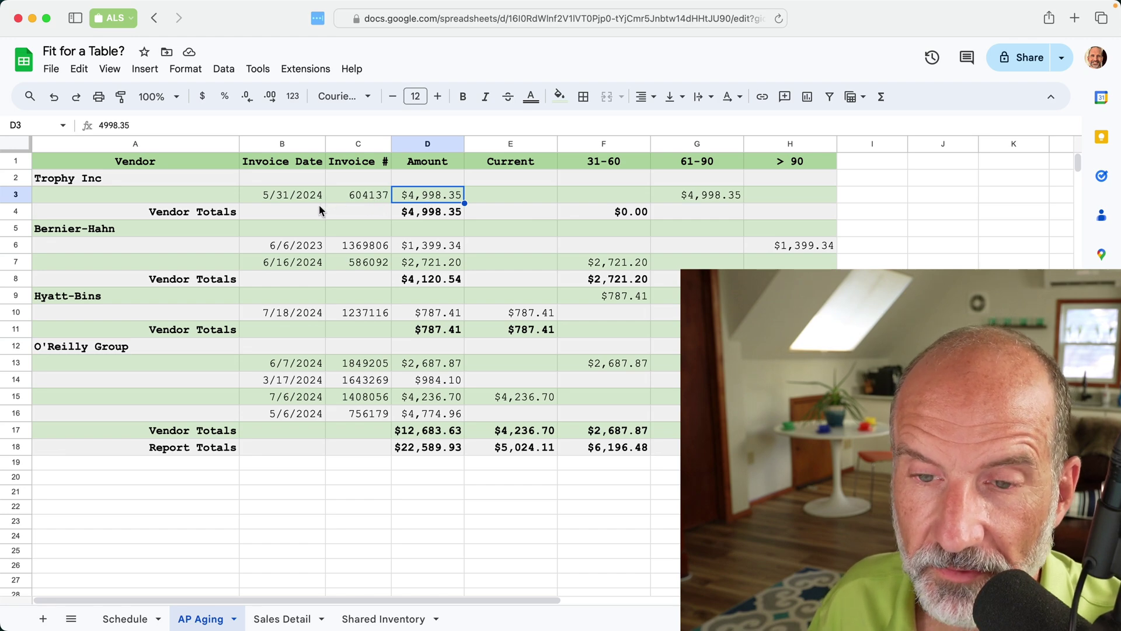
- Select the first Vendor Totals row and the Report Totals row
{"action": "left_click", "coordinate": [173, 216]}
{"action": "left_click_drag", "start_coordinate": [173, 215], "coordinate": [409, 214]}
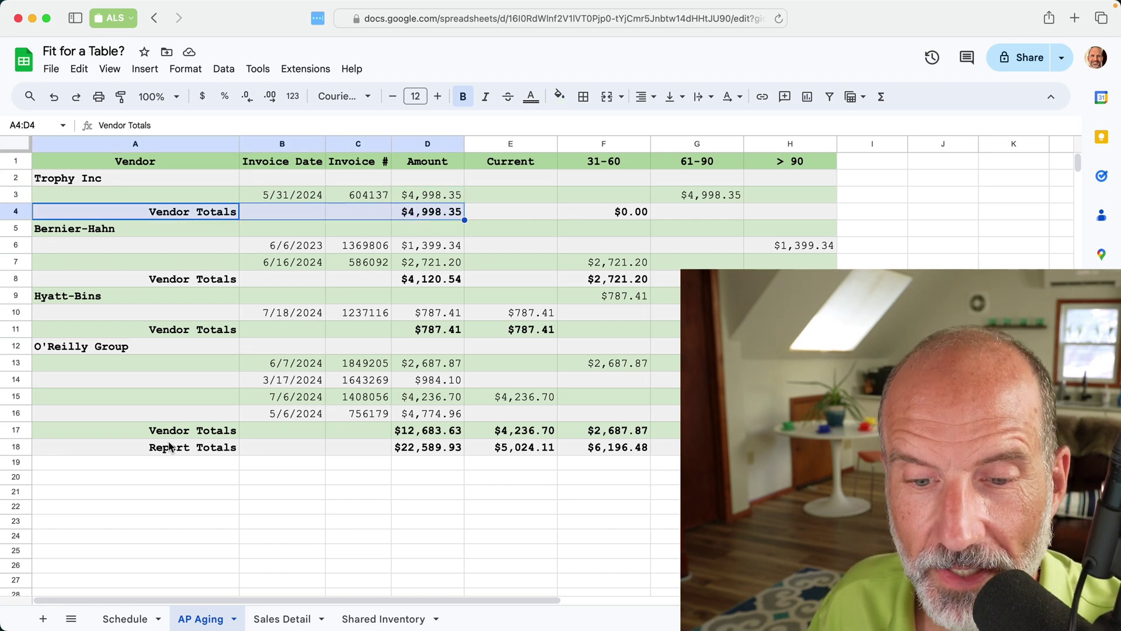
{"action": "left_click_drag", "start_coordinate": [171, 451], "coordinate": [418, 450]}
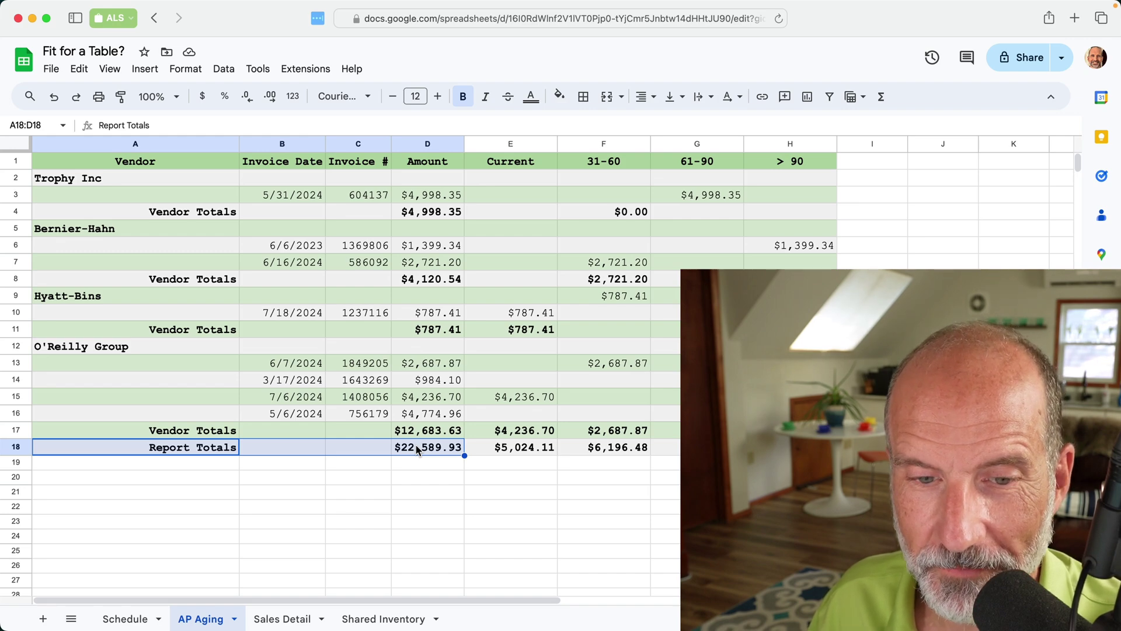
- Review the Trophy Inc and O'Reilly Group invoice rows, then go to Sales Detail
{"action": "left_click", "coordinate": [151, 182]}
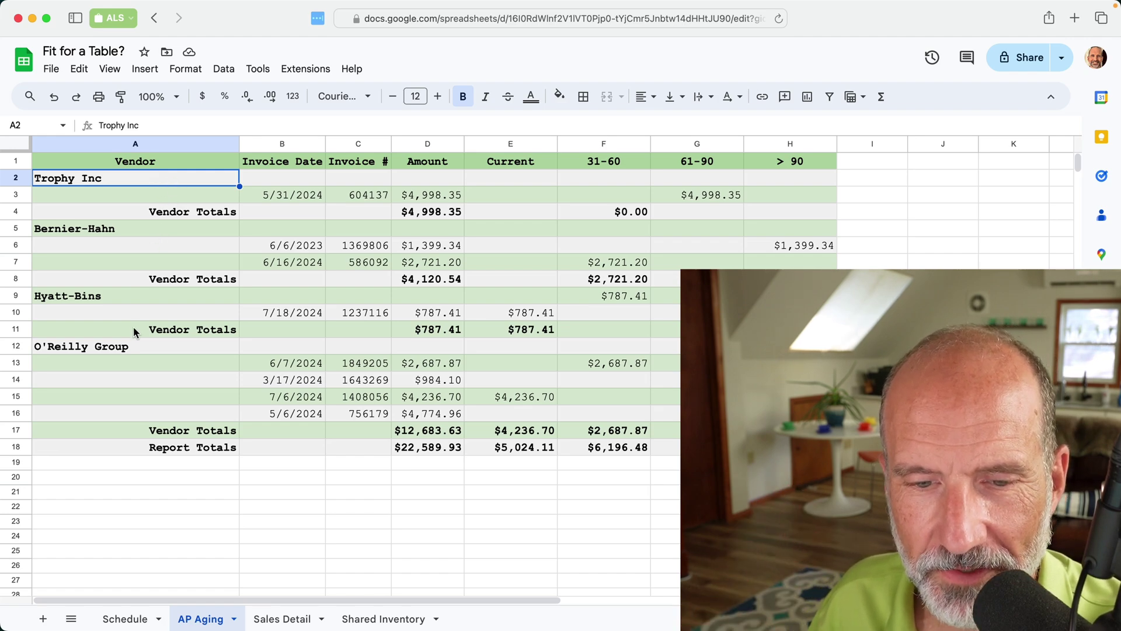
{"action": "left_click", "coordinate": [143, 347]}
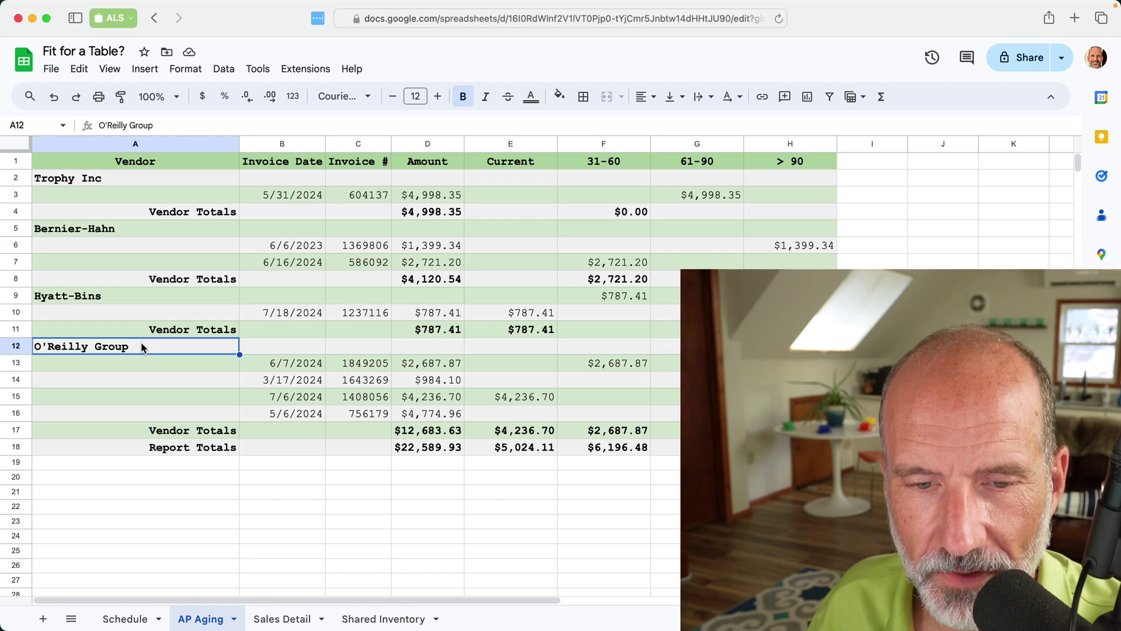
{"action": "left_click_drag", "start_coordinate": [257, 362], "coordinate": [451, 413]}
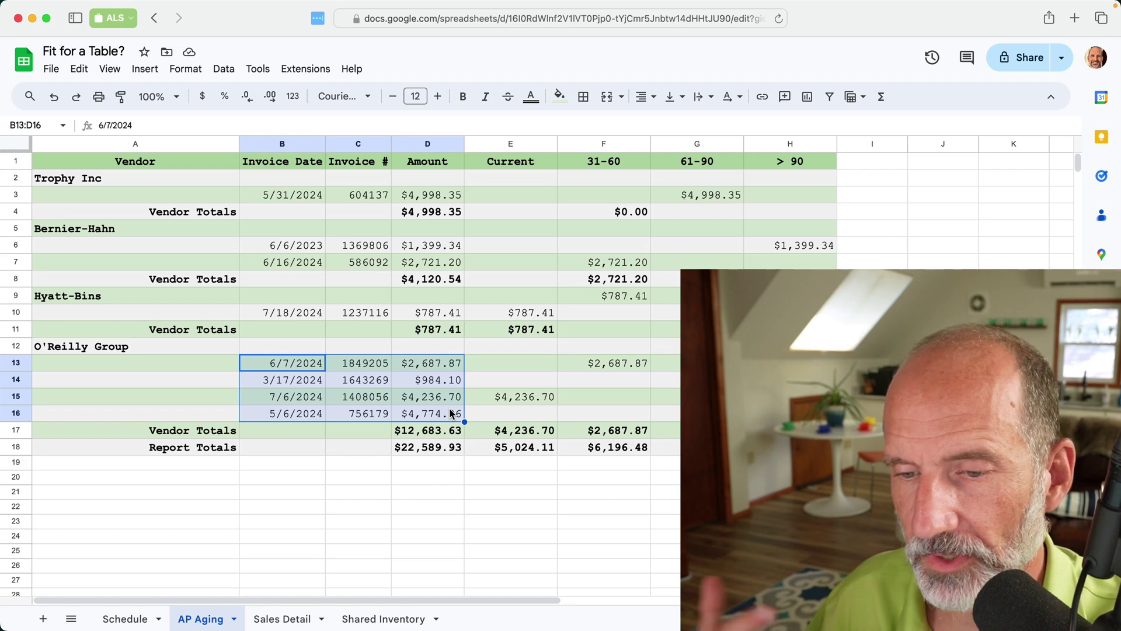
{"action": "left_click", "coordinate": [301, 333]}
{"action": "left_click", "coordinate": [271, 348]}
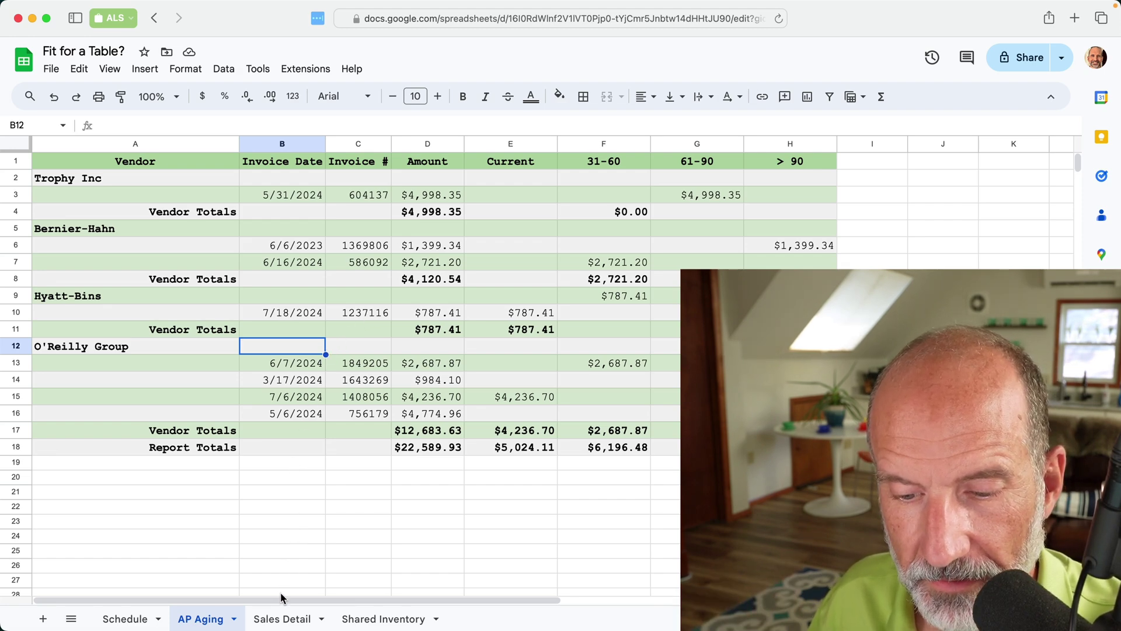
{"action": "left_click", "coordinate": [284, 618]}
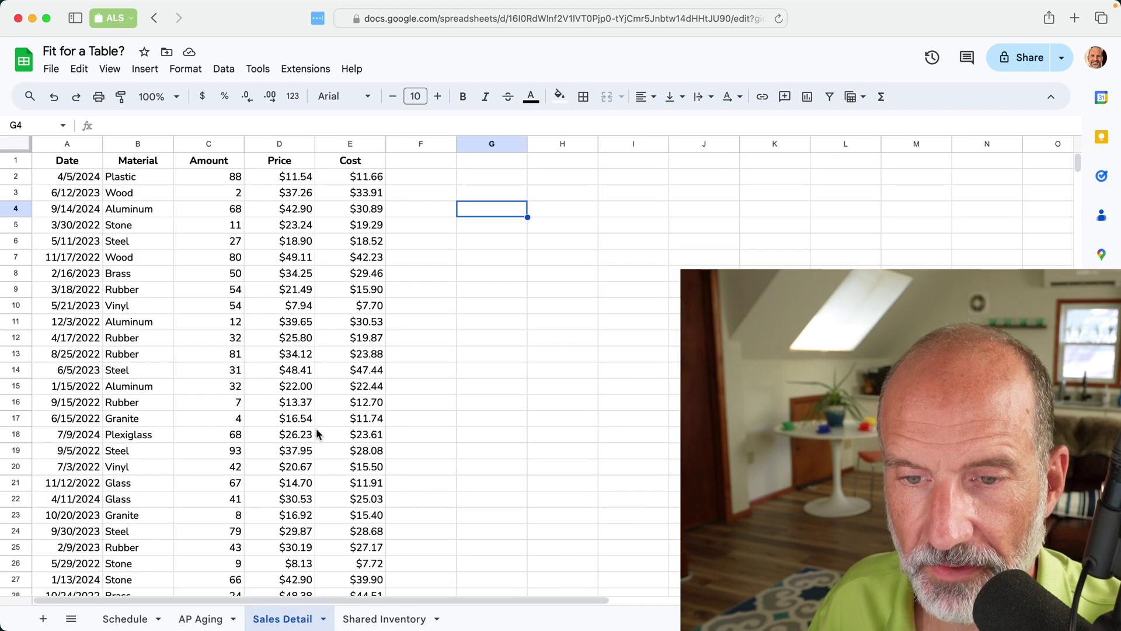
- Convert the Sales Detail range A1:E36 into Table1 with Format > Convert to table
{"action": "left_click", "coordinate": [336, 325]}
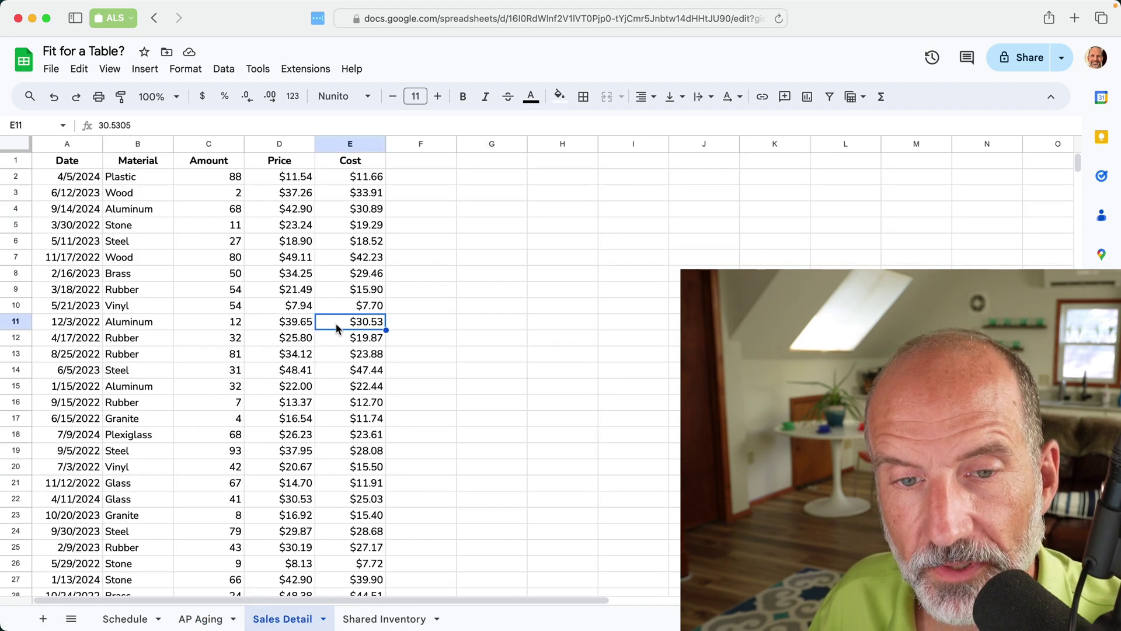
{"action": "left_click", "coordinate": [82, 166]}
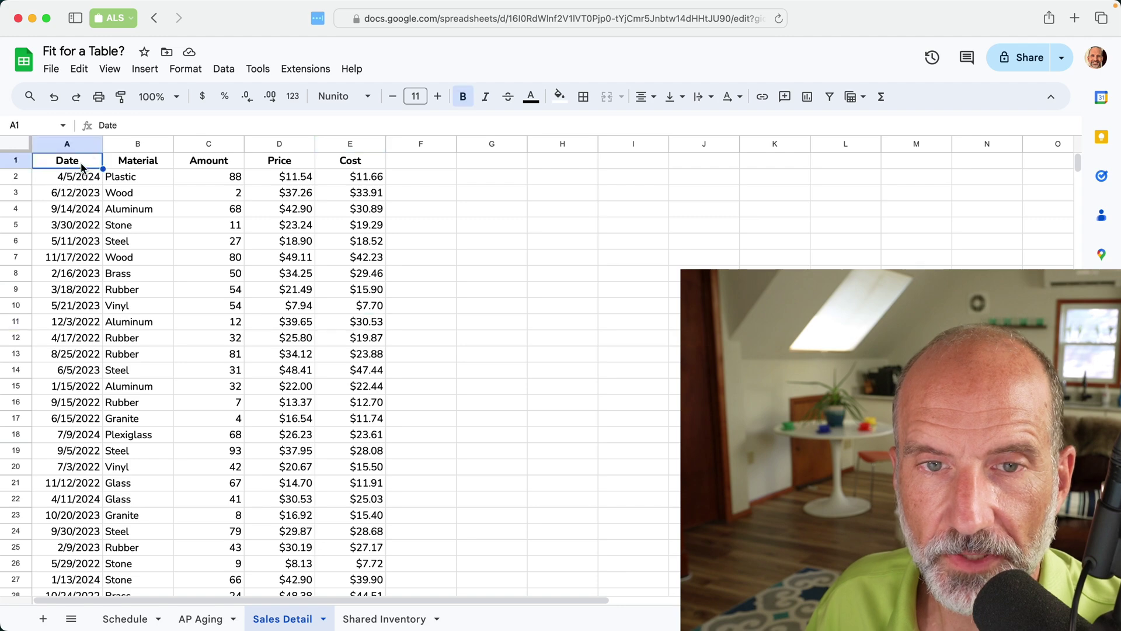
{"action": "left_click", "coordinate": [182, 69]}
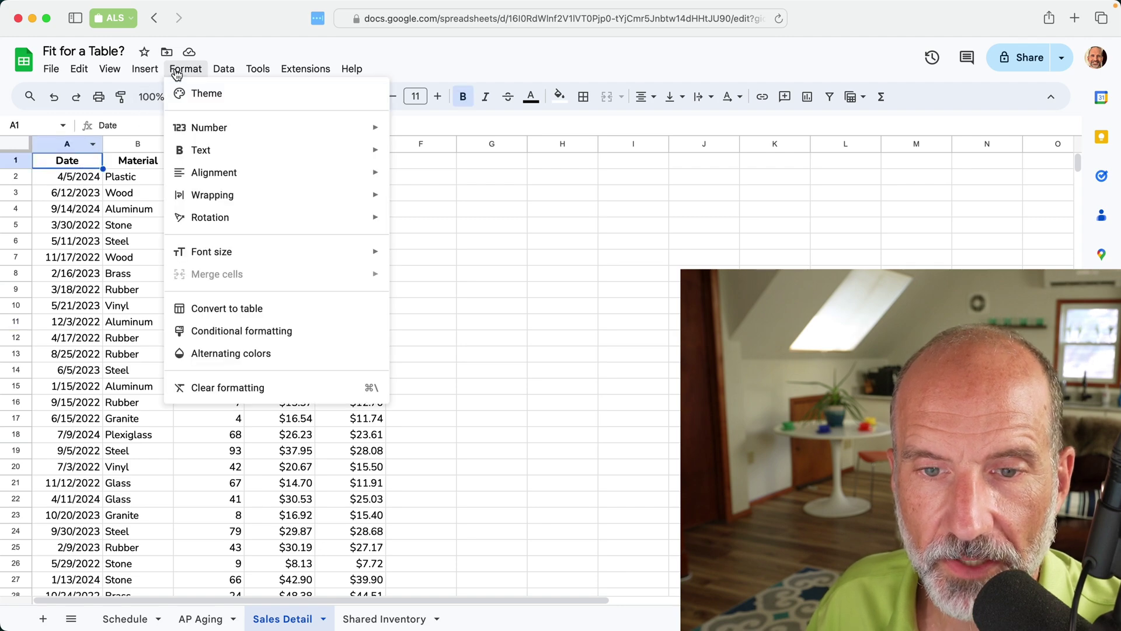
{"action": "left_click", "coordinate": [236, 308]}
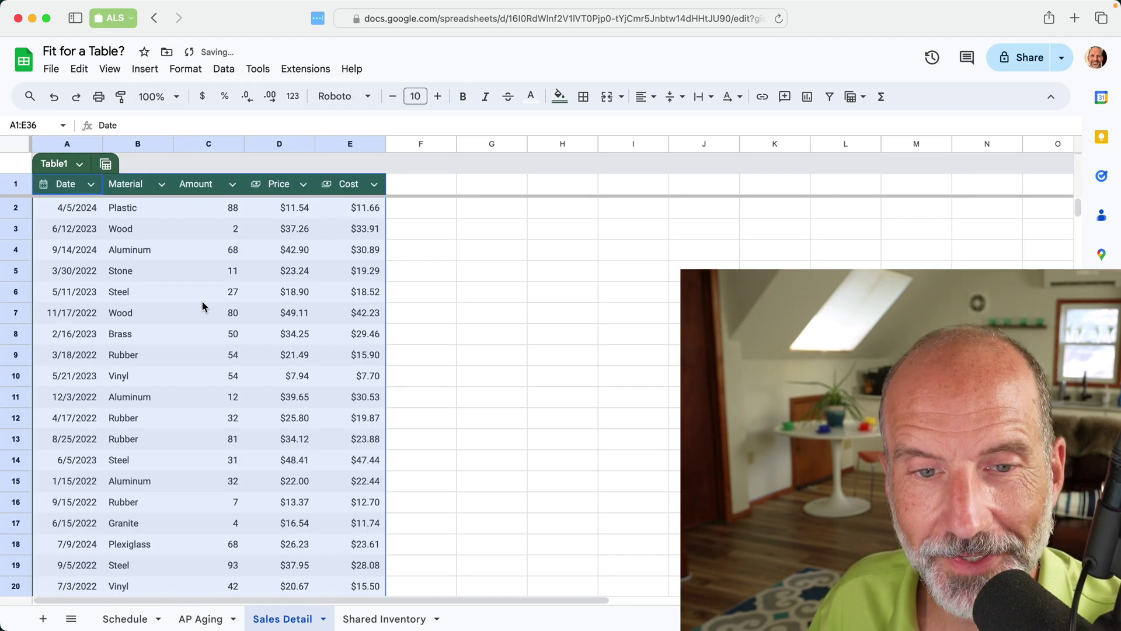
- Step through the first few Date cells and bring up the Date column's menu
{"action": "left_click", "coordinate": [86, 212]}
{"action": "left_click", "coordinate": [86, 235]}
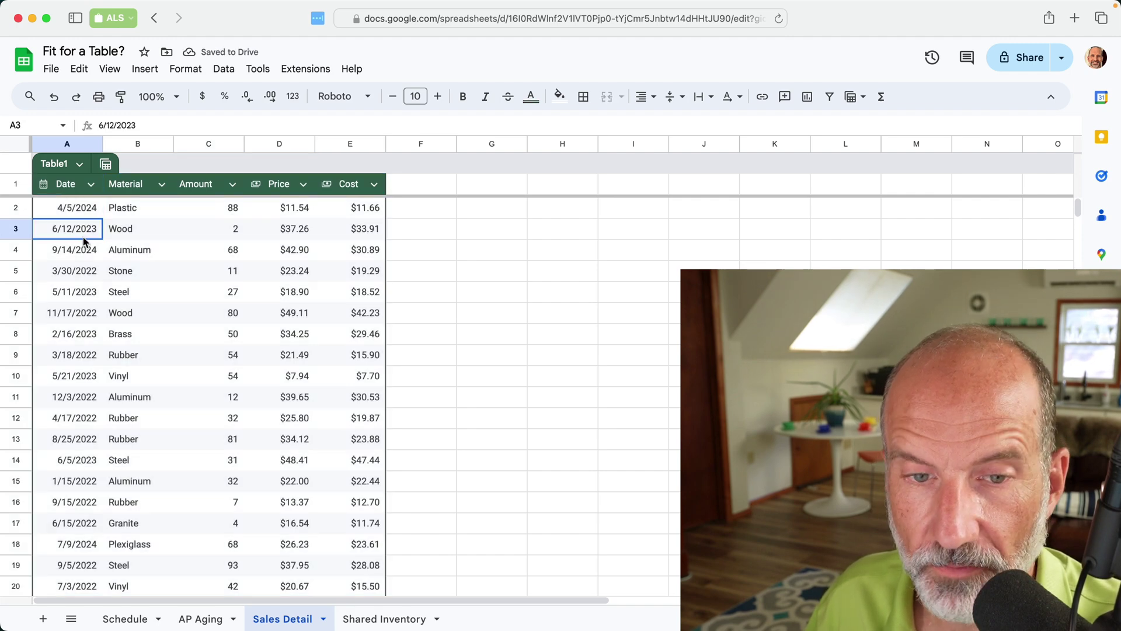
{"action": "left_click", "coordinate": [84, 251]}
{"action": "left_click", "coordinate": [88, 272]}
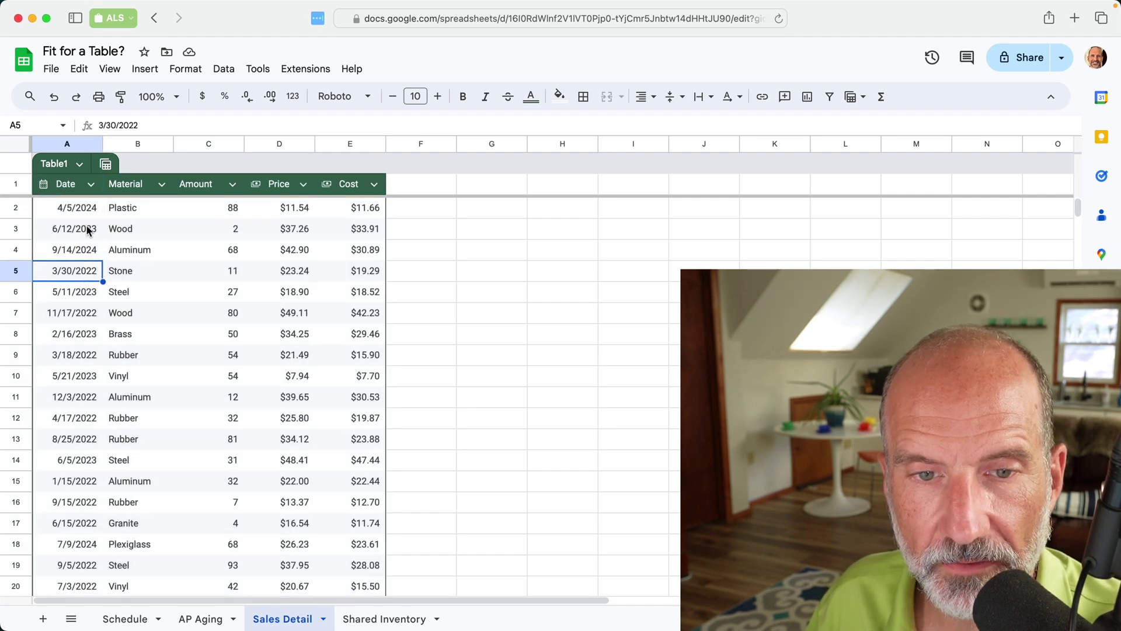
{"action": "left_click", "coordinate": [90, 187]}
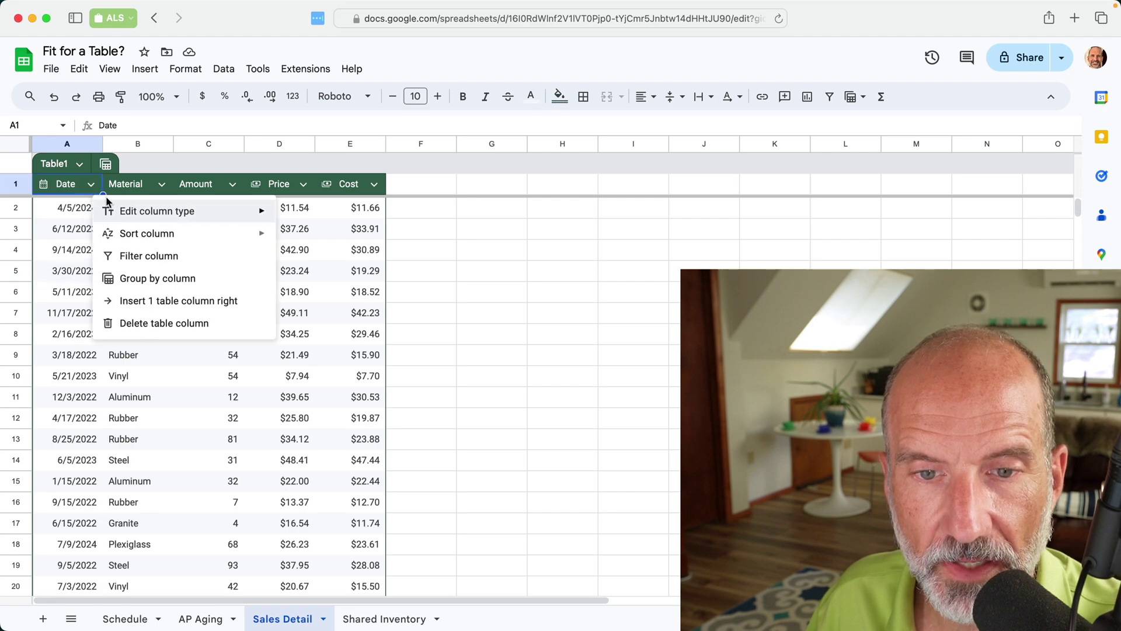
- Review the Date column's Edit column type and Sort options, then the Price column's options
{"action": "mouse_move", "coordinate": [171, 215]}
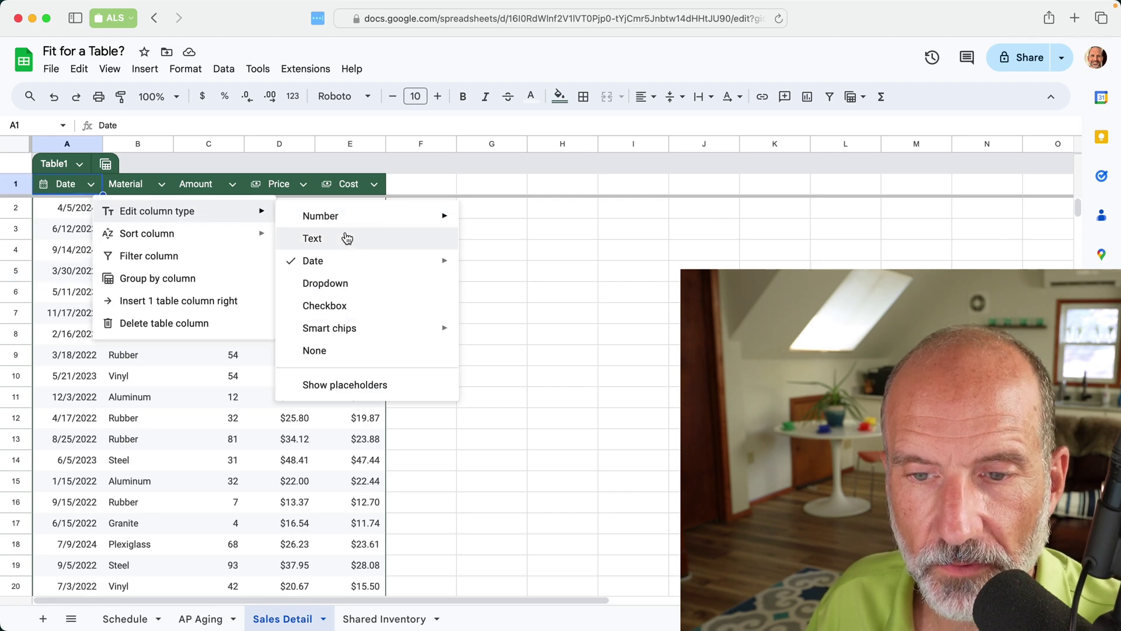
{"action": "mouse_move", "coordinate": [359, 260]}
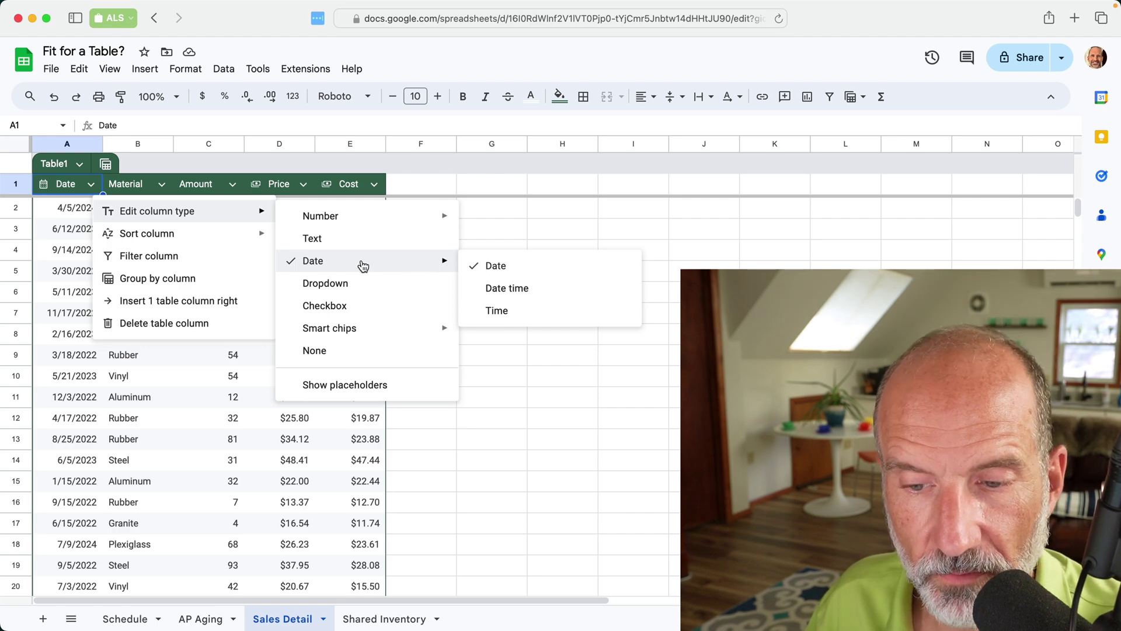
{"action": "mouse_move", "coordinate": [230, 237]}
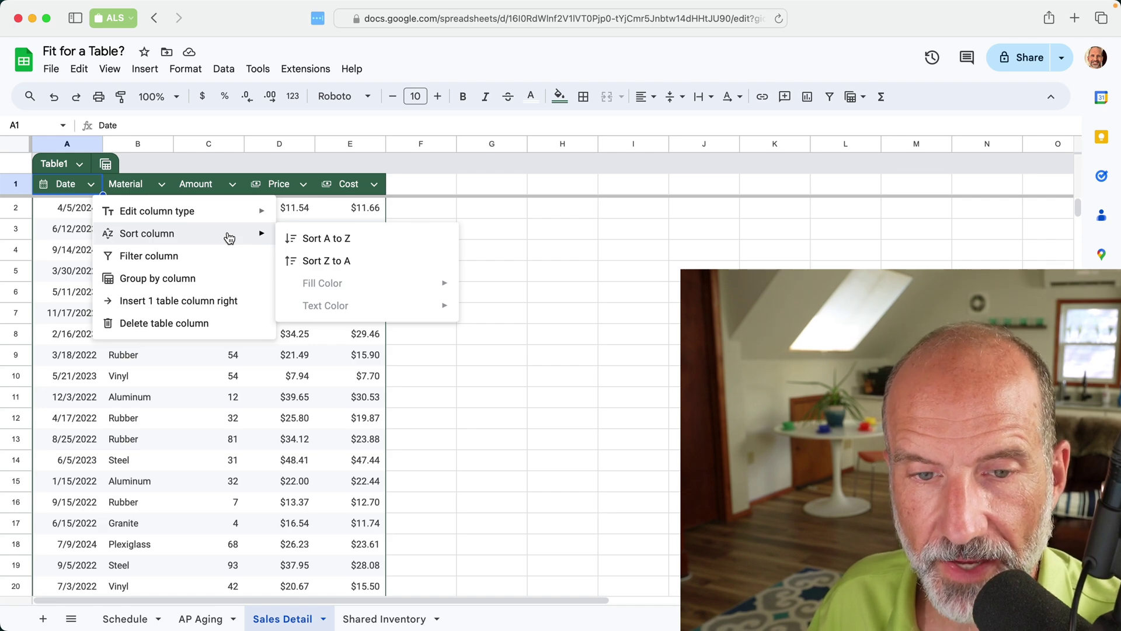
{"action": "left_click", "coordinate": [302, 186]}
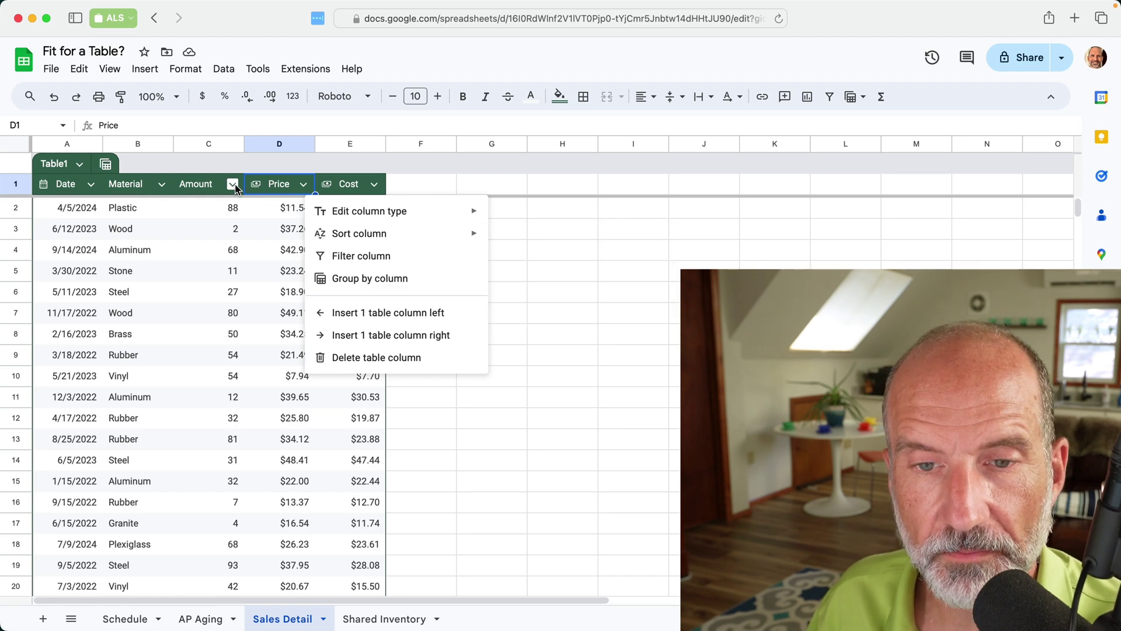
{"action": "key", "text": "Escape"}
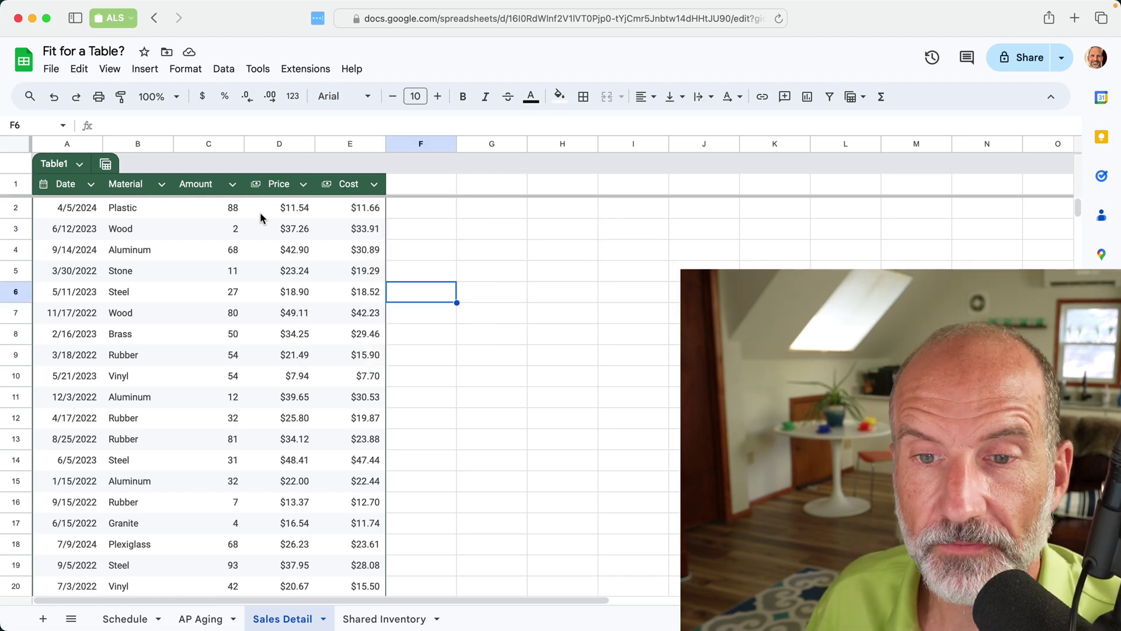
- Enter =C2*D2 in F2 as a new table column and fill it down every row
{"action": "left_click", "coordinate": [399, 210]}
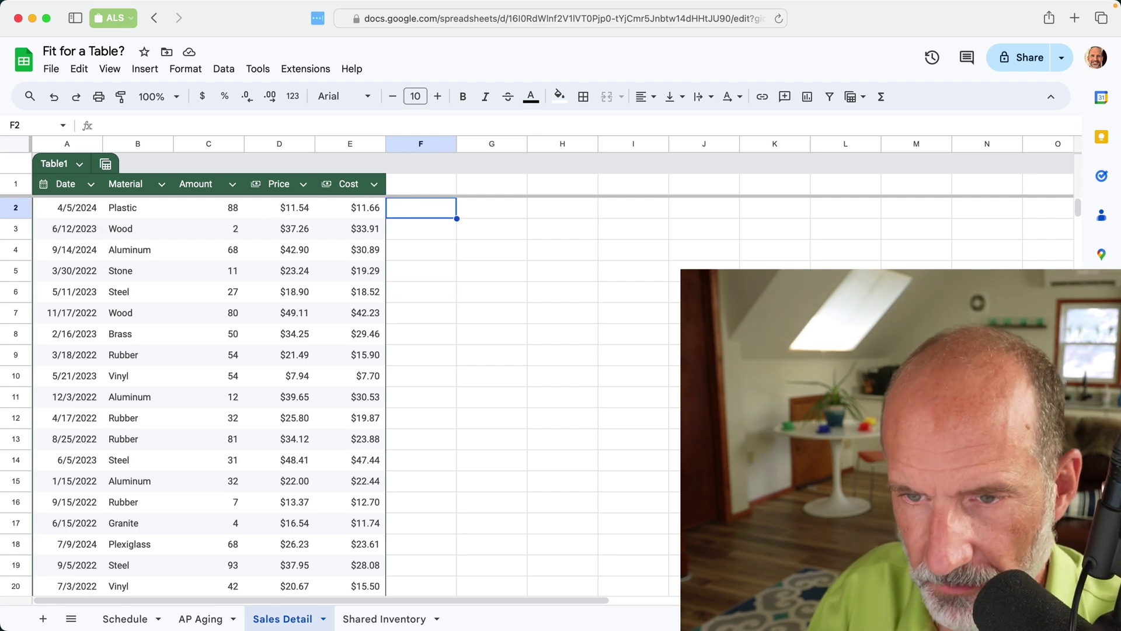
{"action": "type", "text": "="}
{"action": "key", "text": "Left"}
{"action": "key", "text": "Left"}
{"action": "key", "text": "Left"}
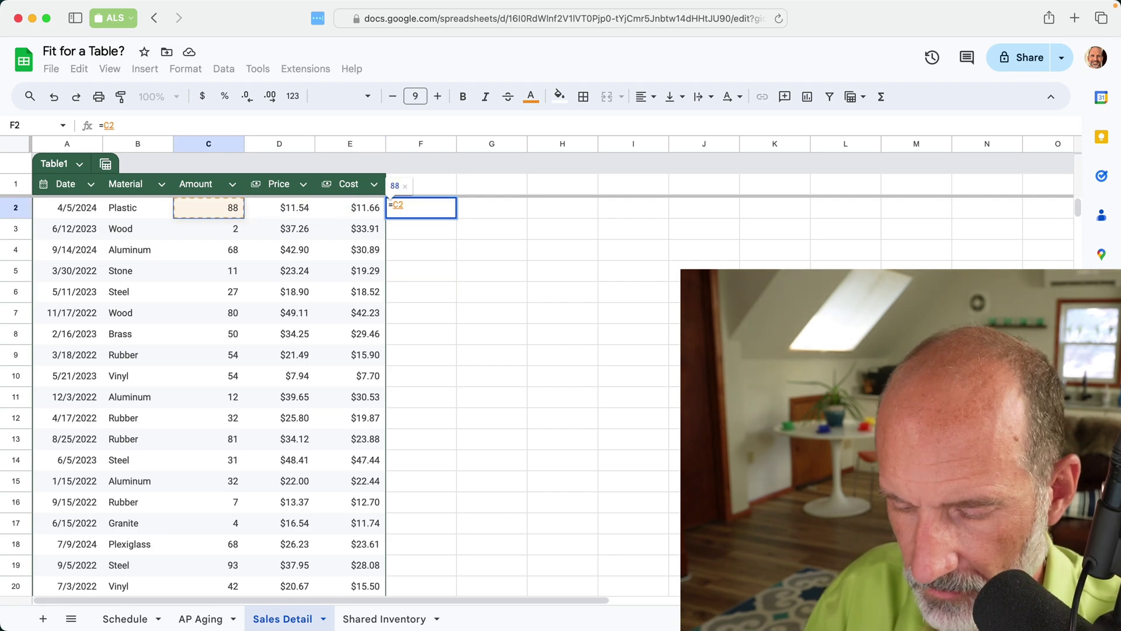
{"action": "type", "text": "*"}
{"action": "key", "text": "Left"}
{"action": "key", "text": "Left"}
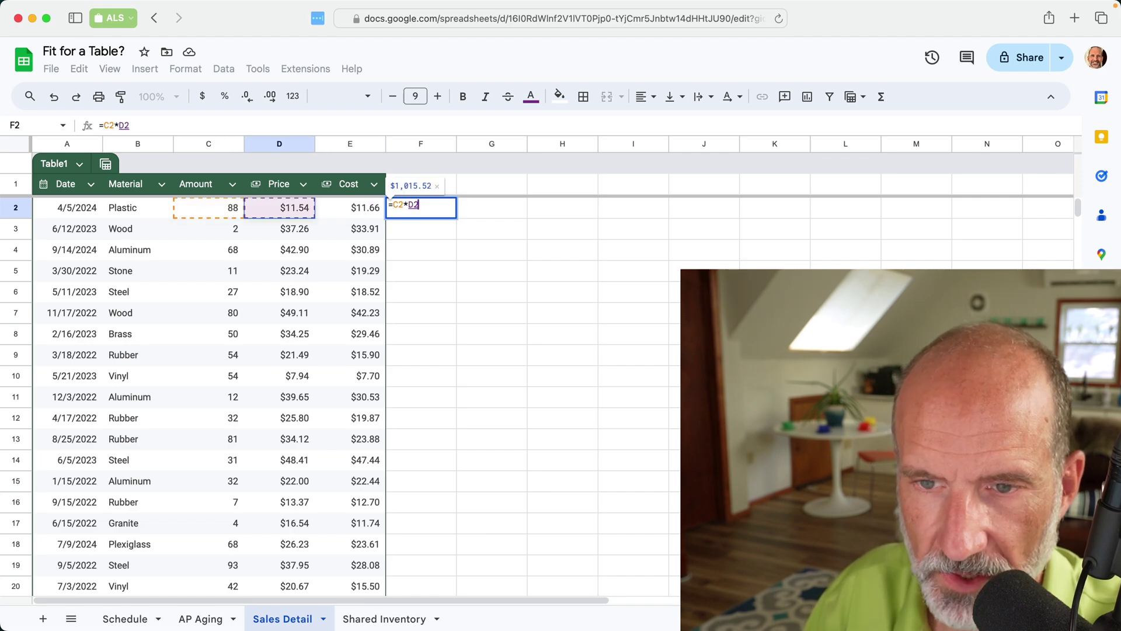
{"action": "key", "text": "Return"}
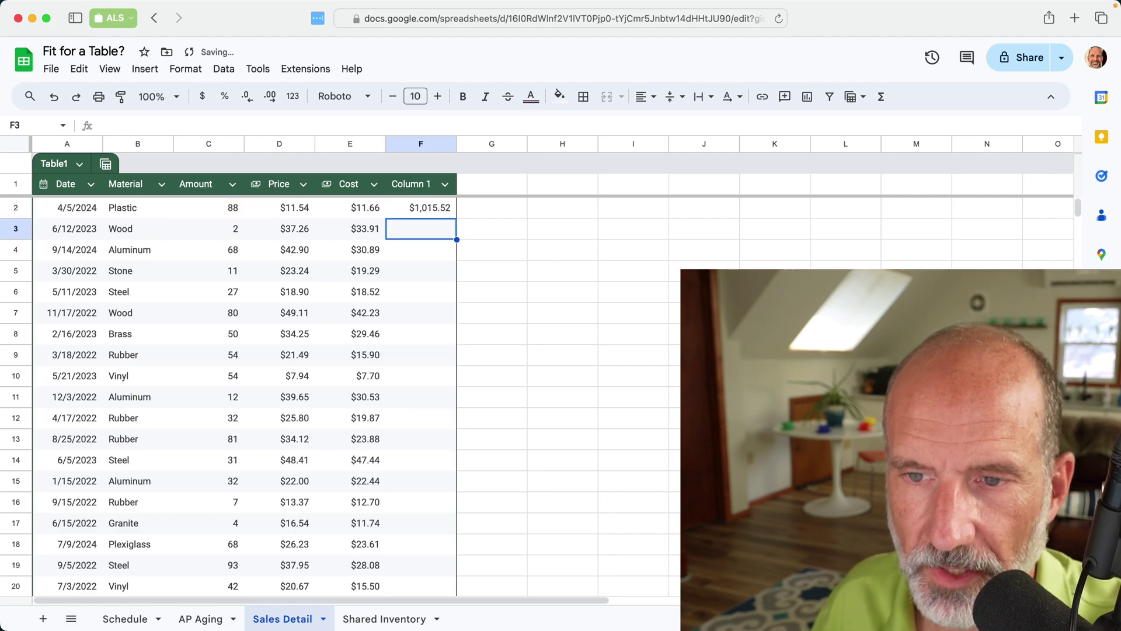
{"action": "left_click", "coordinate": [450, 212]}
{"action": "double_click", "coordinate": [455, 217]}
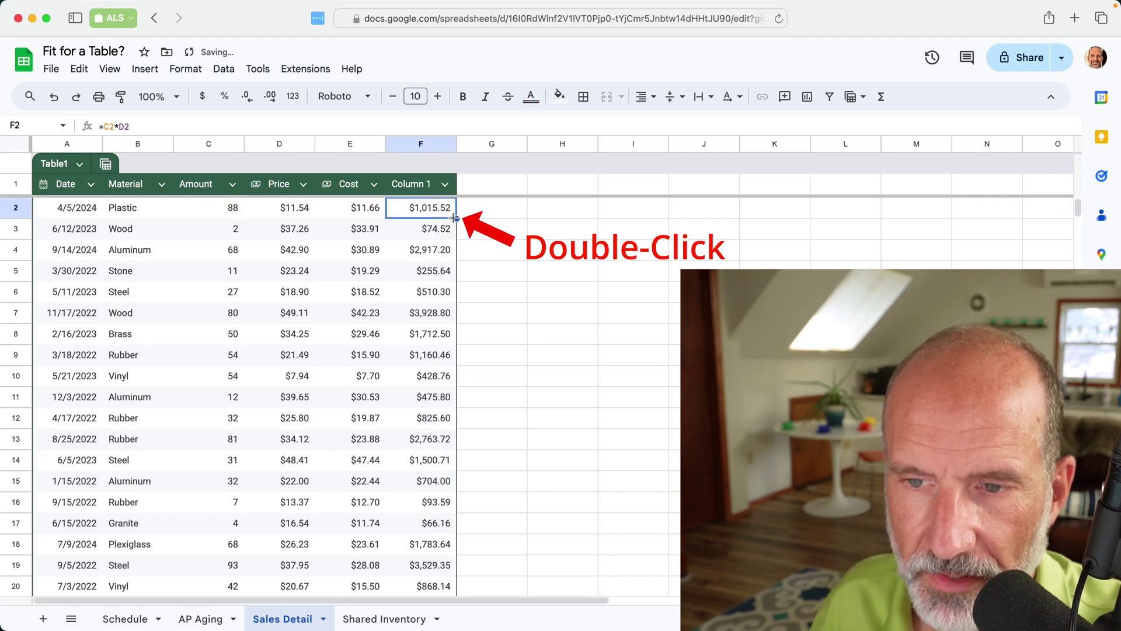
{"action": "left_click", "coordinate": [444, 231]}
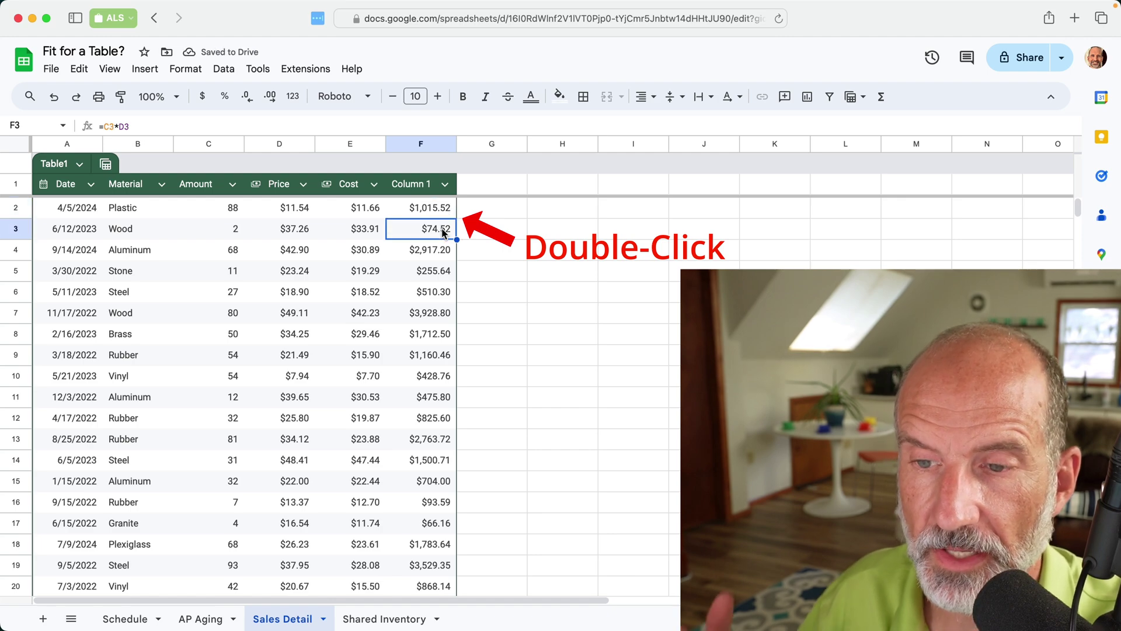
{"action": "scroll", "coordinate": [441, 230], "scroll_direction": "down", "scroll_amount": 10}
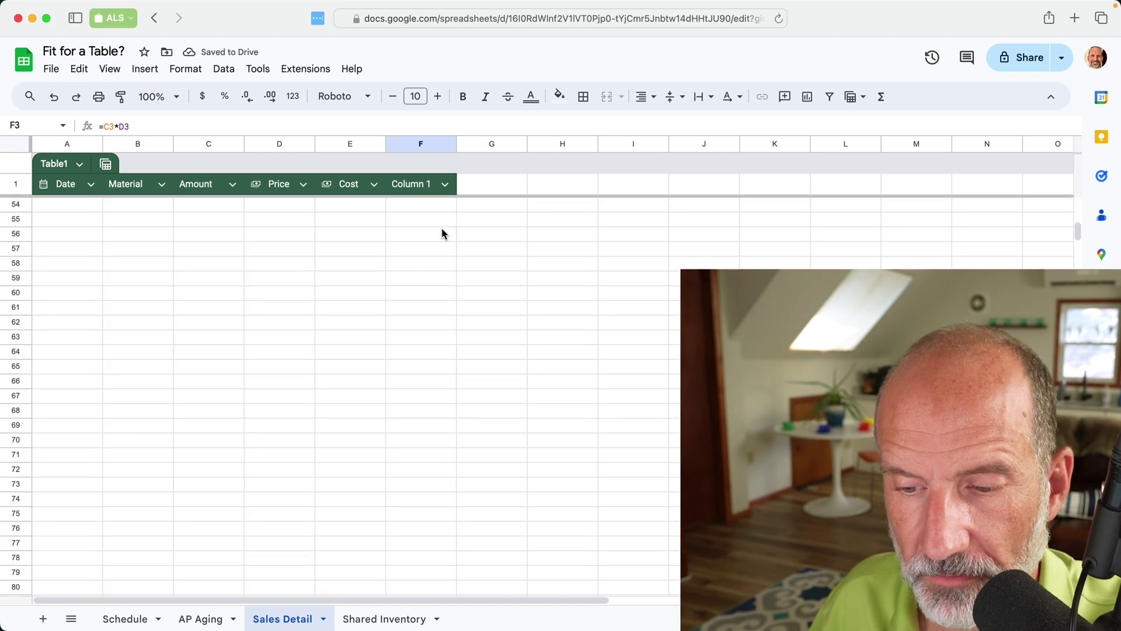
{"action": "scroll", "coordinate": [441, 231], "scroll_direction": "up", "scroll_amount": 2}
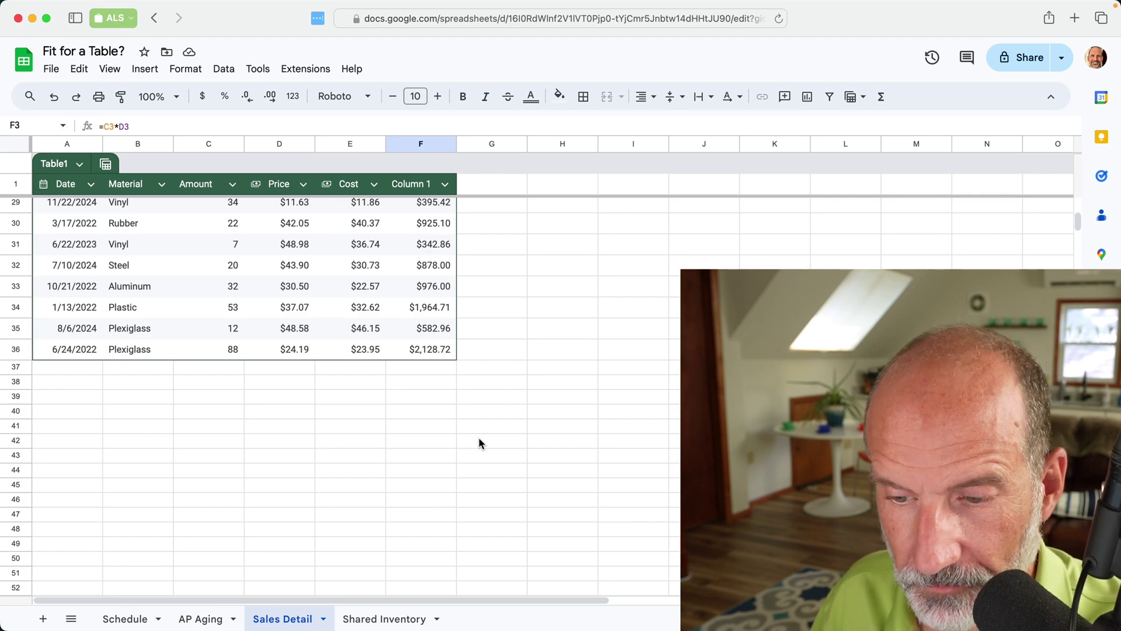
- On Shared Inventory, convert A1:D14 into Table2 with Format > Convert to table
{"action": "left_click", "coordinate": [384, 619]}
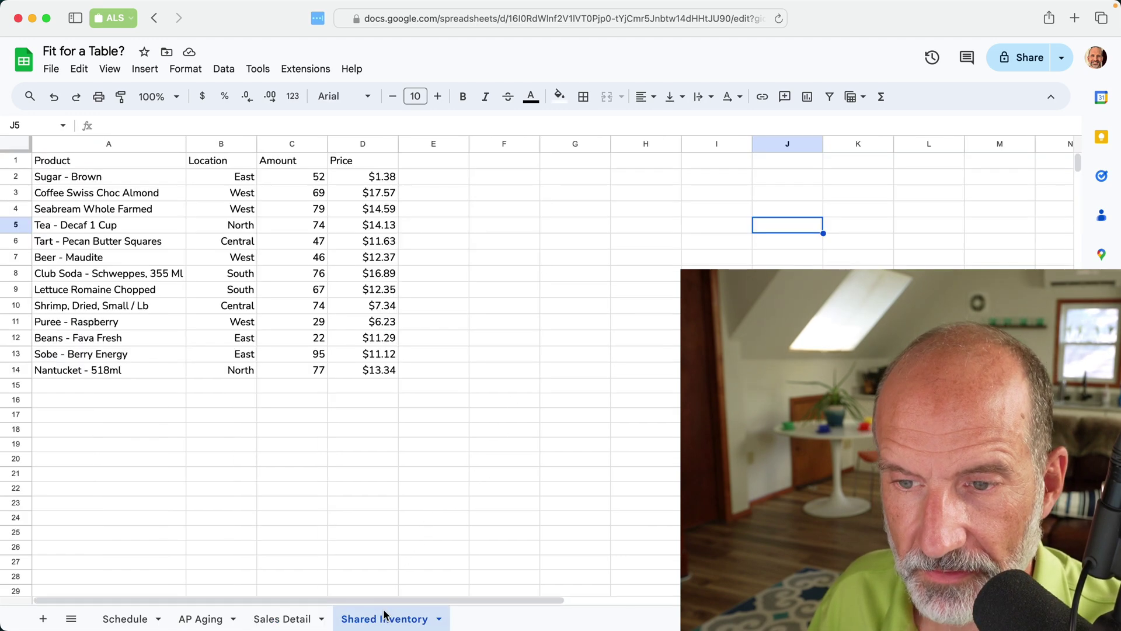
{"action": "left_click", "coordinate": [492, 194]}
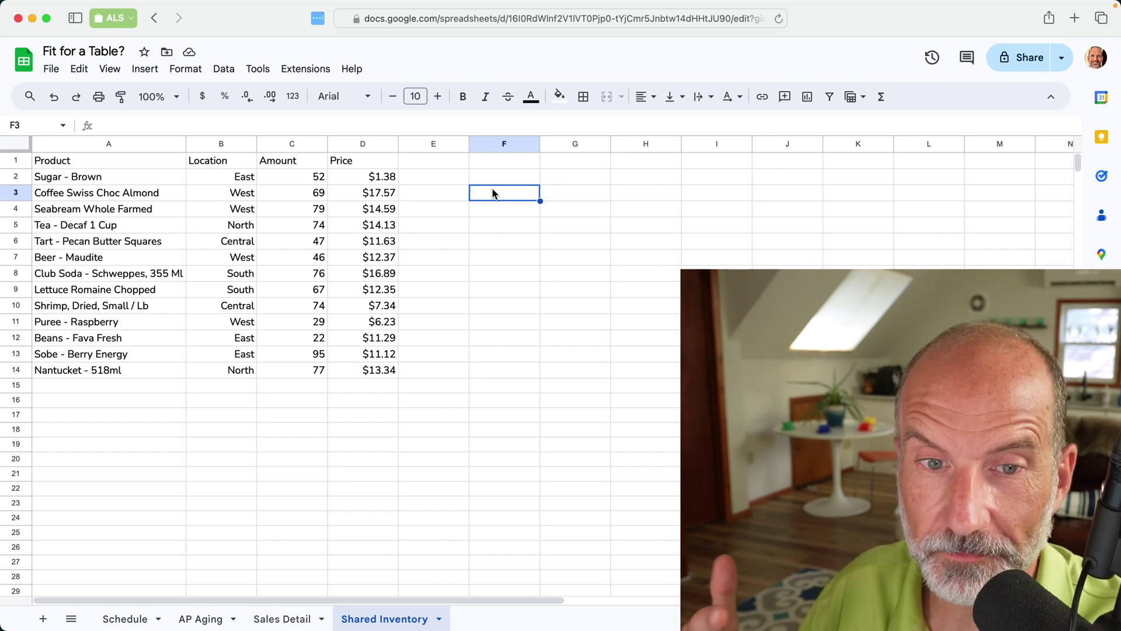
{"action": "left_click", "coordinate": [146, 162]}
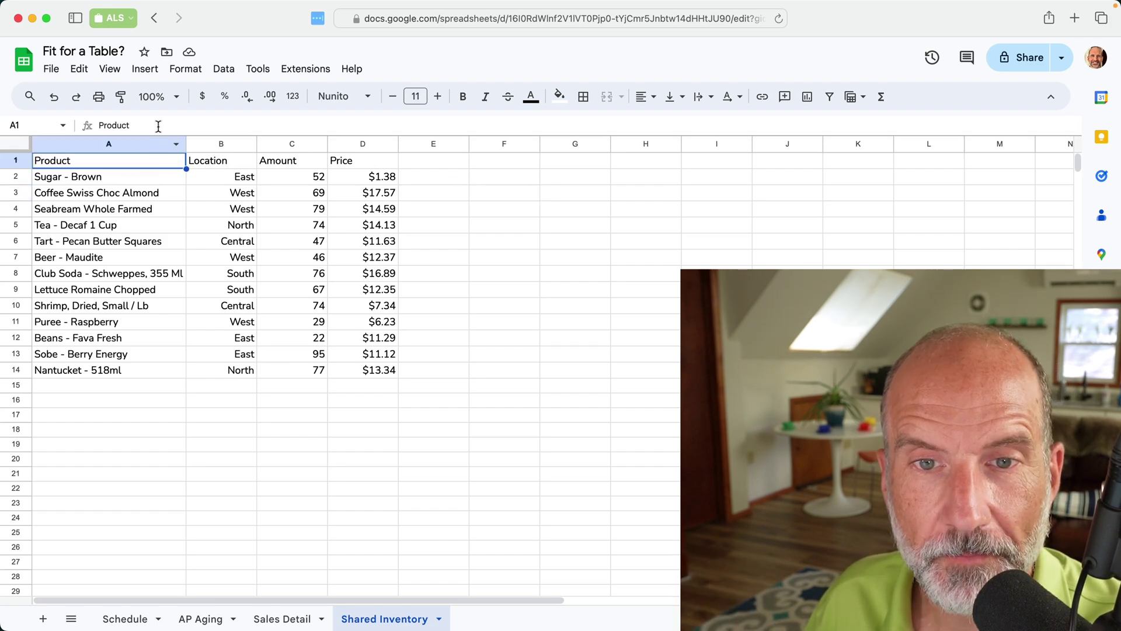
{"action": "left_click", "coordinate": [185, 68]}
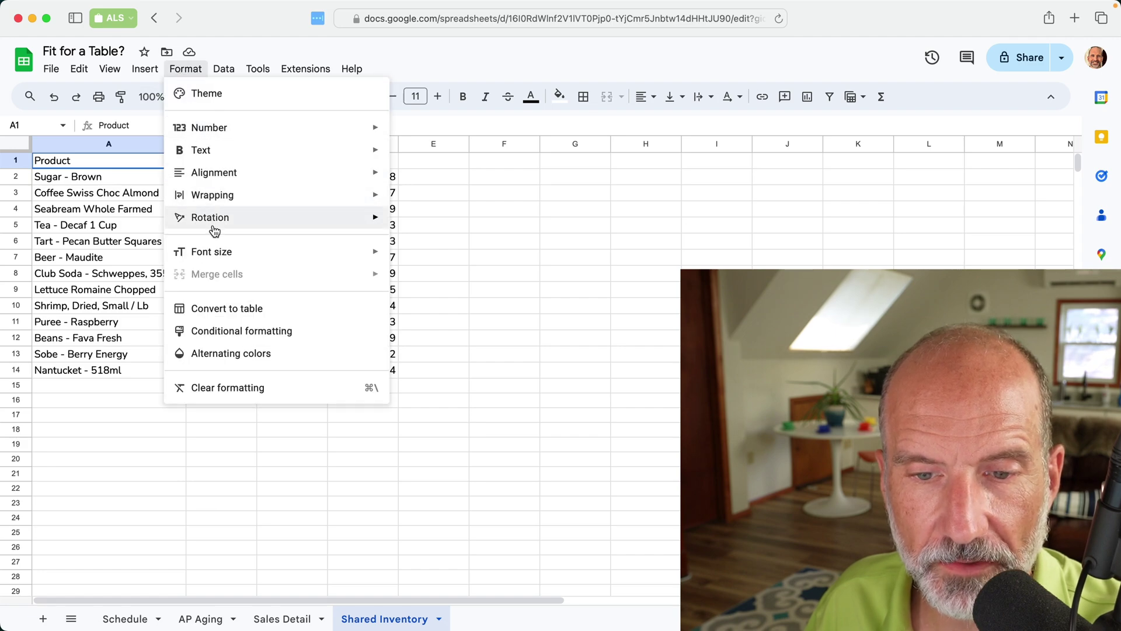
{"action": "left_click", "coordinate": [222, 307]}
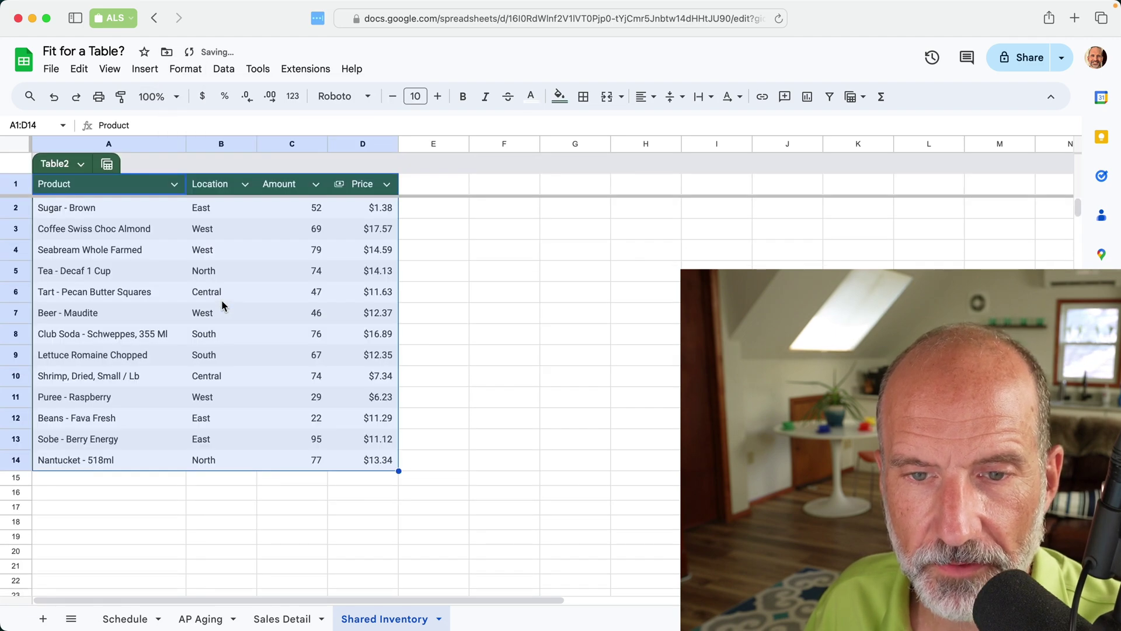
{"action": "left_click", "coordinate": [259, 250]}
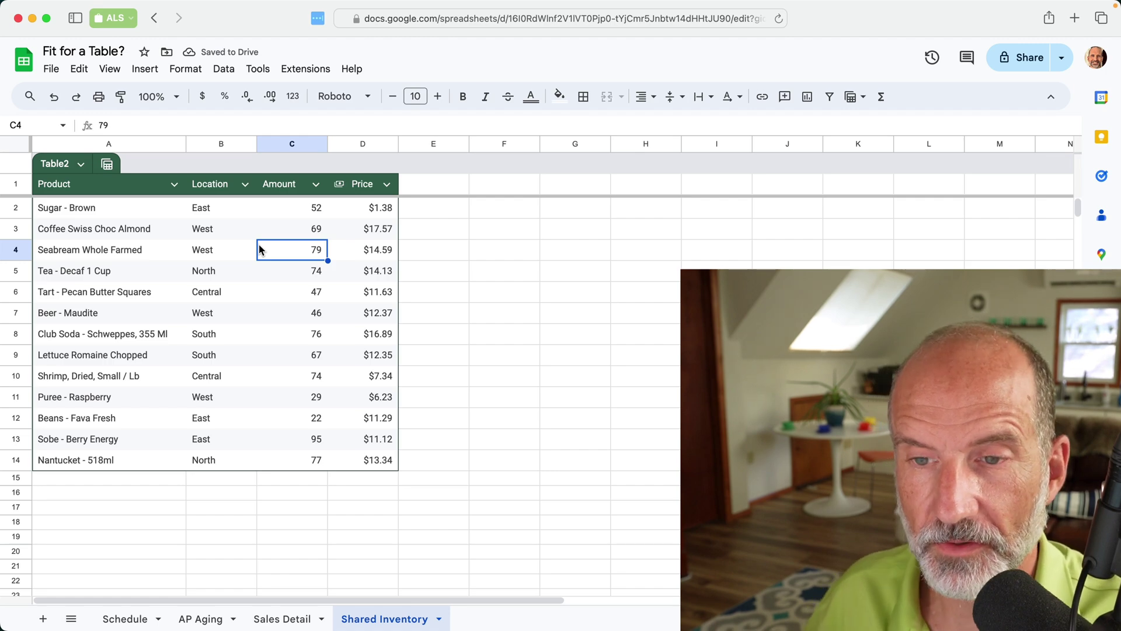
{"action": "left_click", "coordinate": [387, 185]}
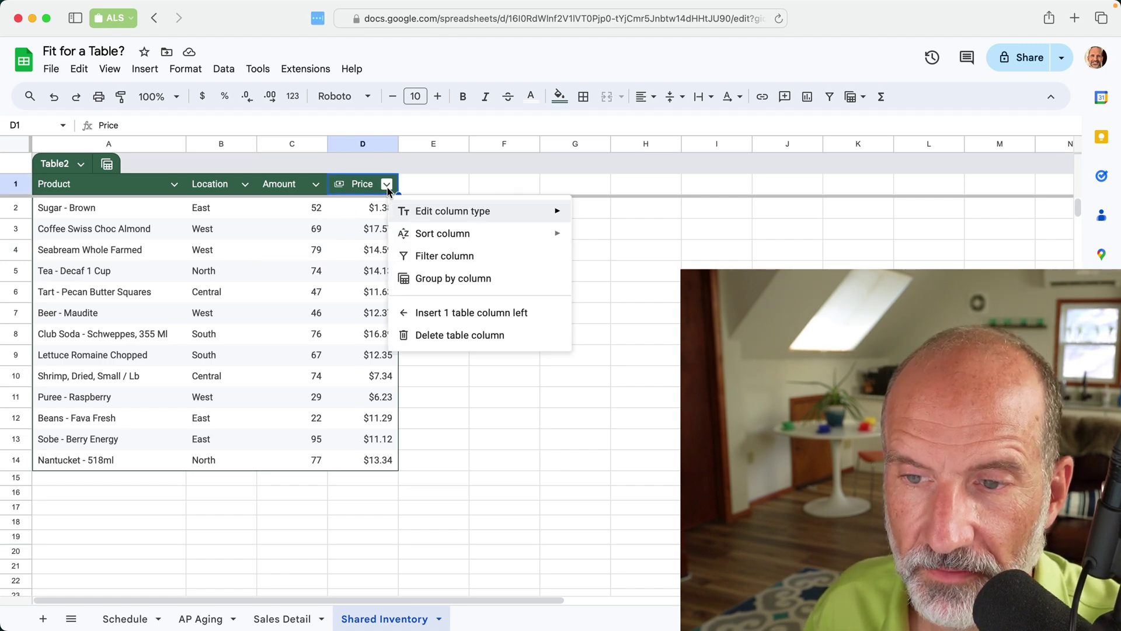
- Change the Location column type to Dropdown and check its East, West, North, Central, South chips
{"action": "mouse_move", "coordinate": [432, 217]}
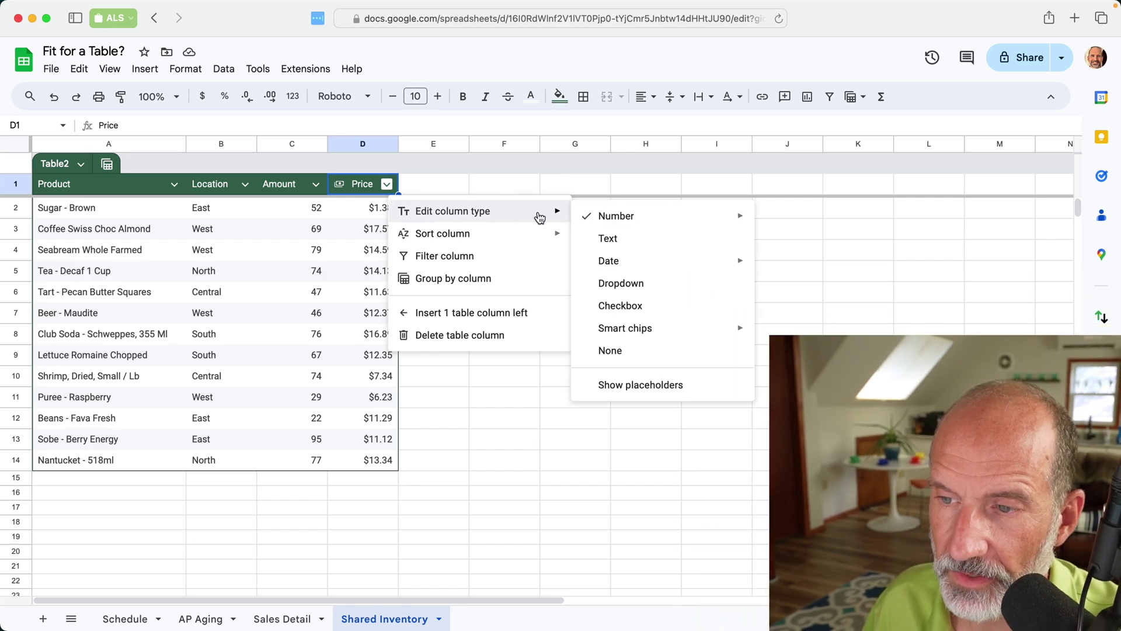
{"action": "mouse_move", "coordinate": [592, 223]}
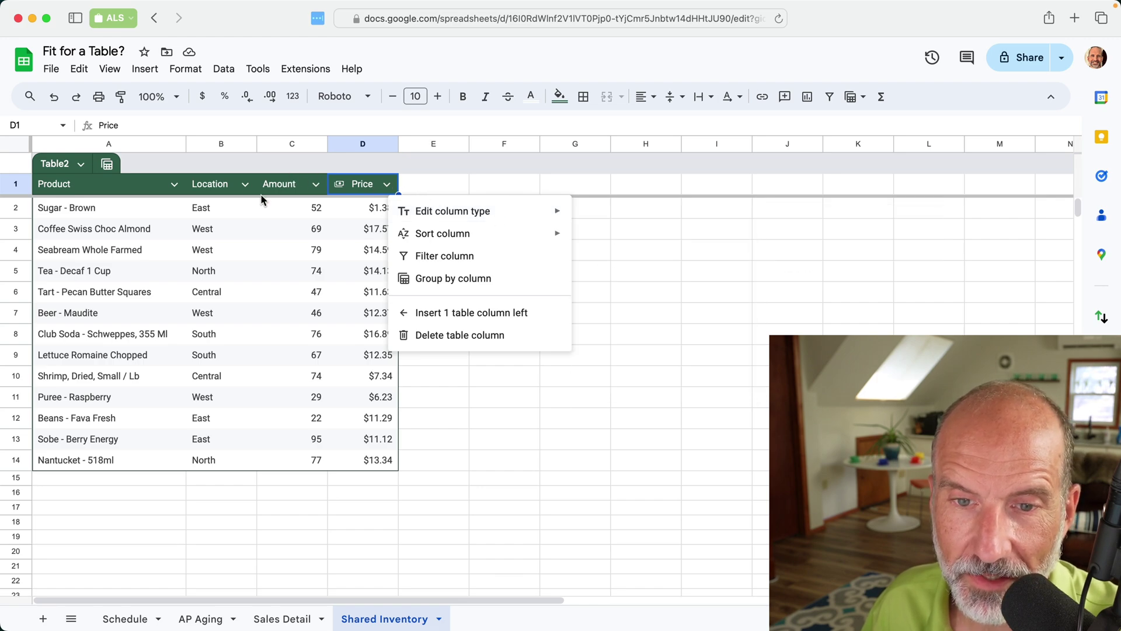
{"action": "left_click", "coordinate": [245, 184]}
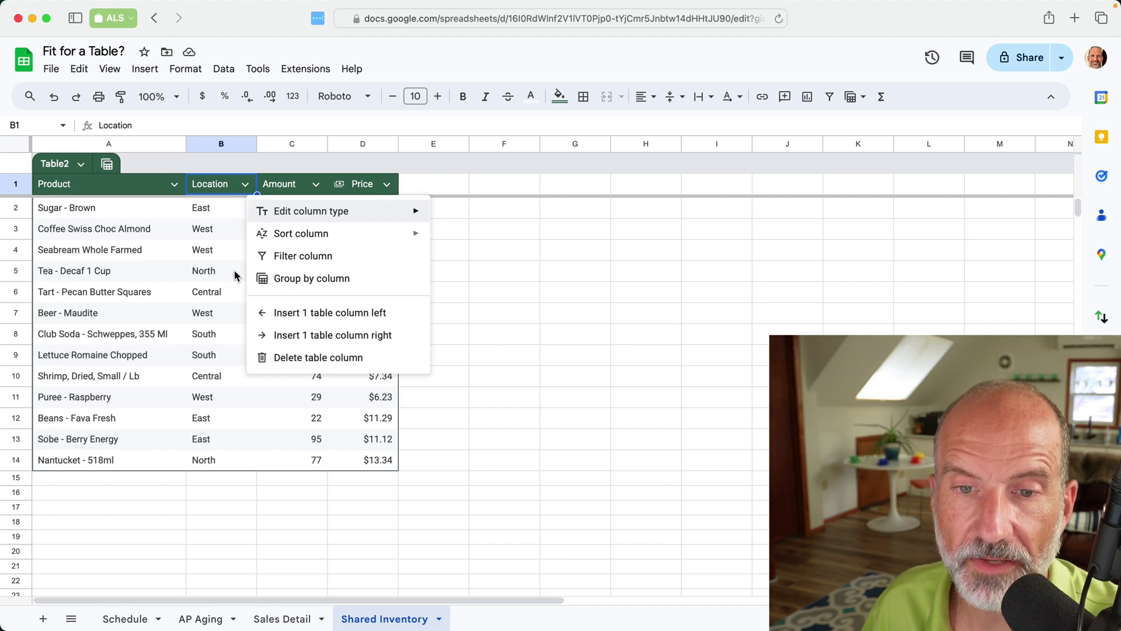
{"action": "mouse_move", "coordinate": [299, 245]}
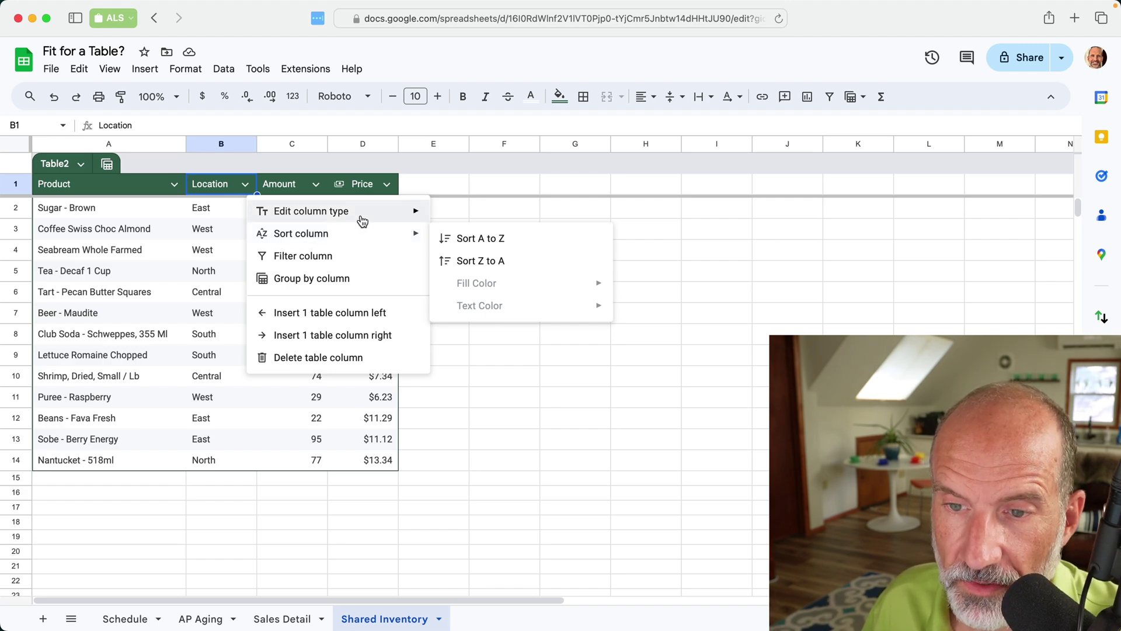
{"action": "mouse_move", "coordinate": [362, 216]}
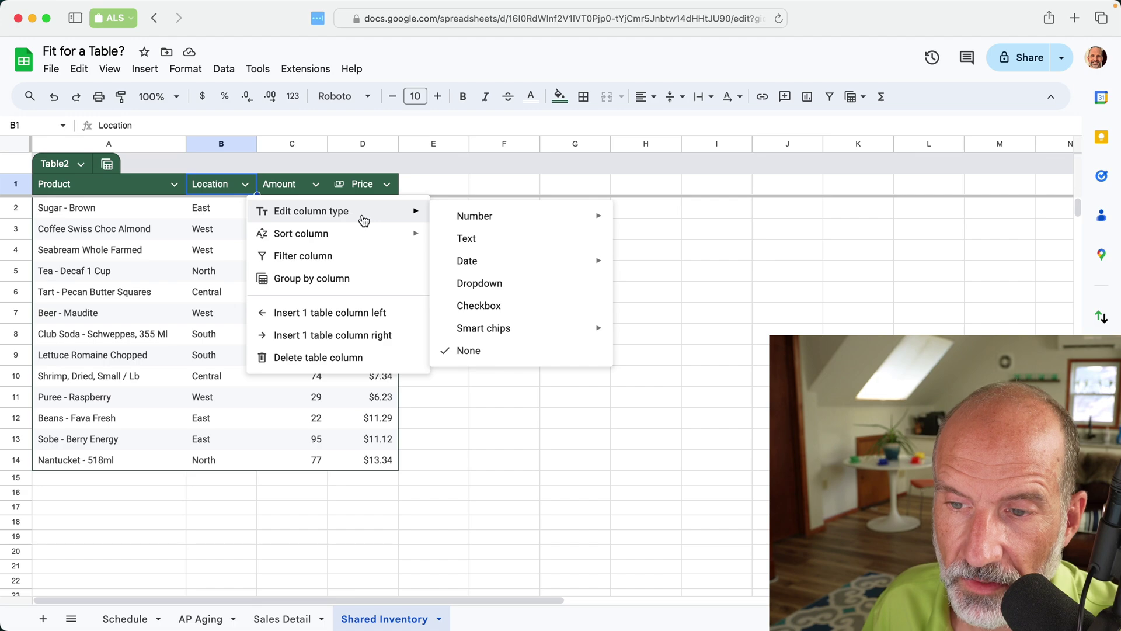
{"action": "left_click", "coordinate": [477, 283]}
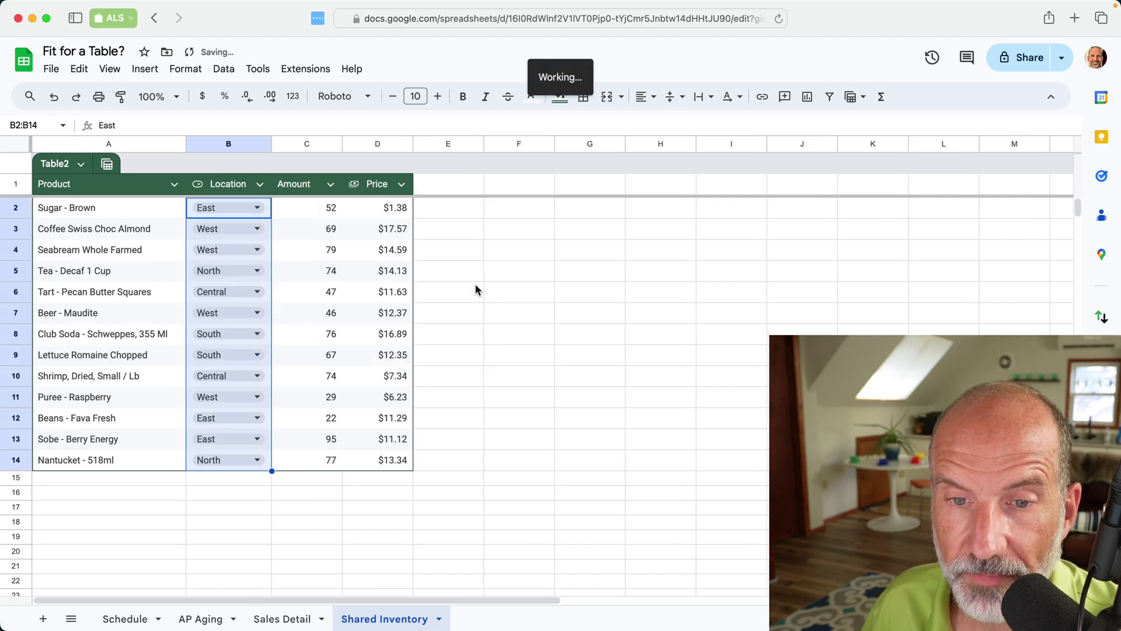
{"action": "left_click", "coordinate": [235, 312]}
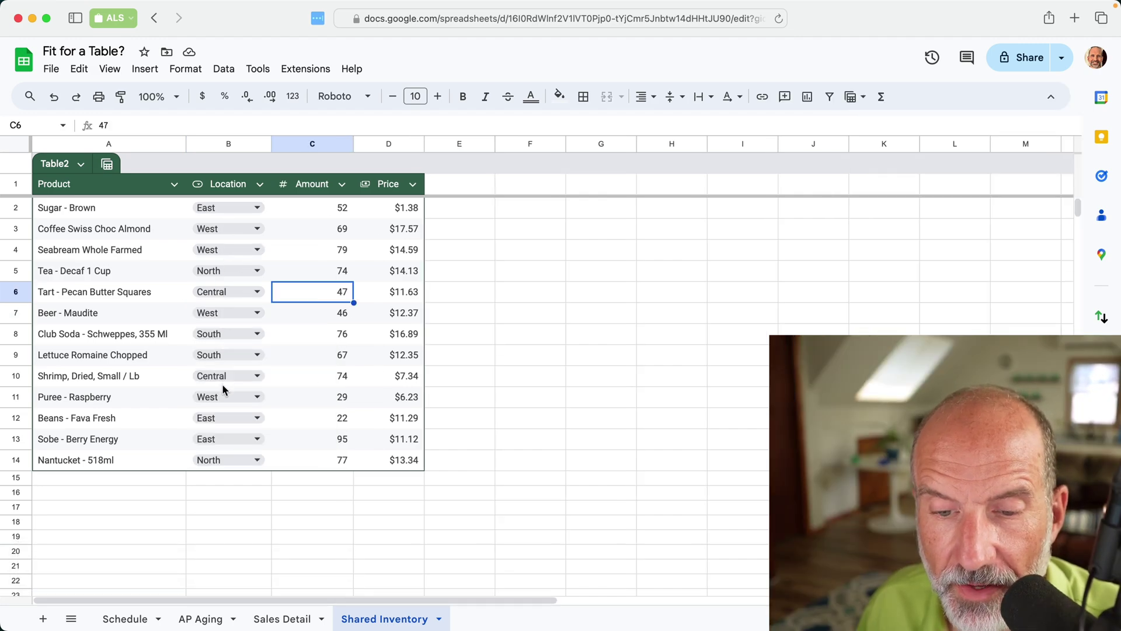
{"action": "left_click", "coordinate": [260, 184]}
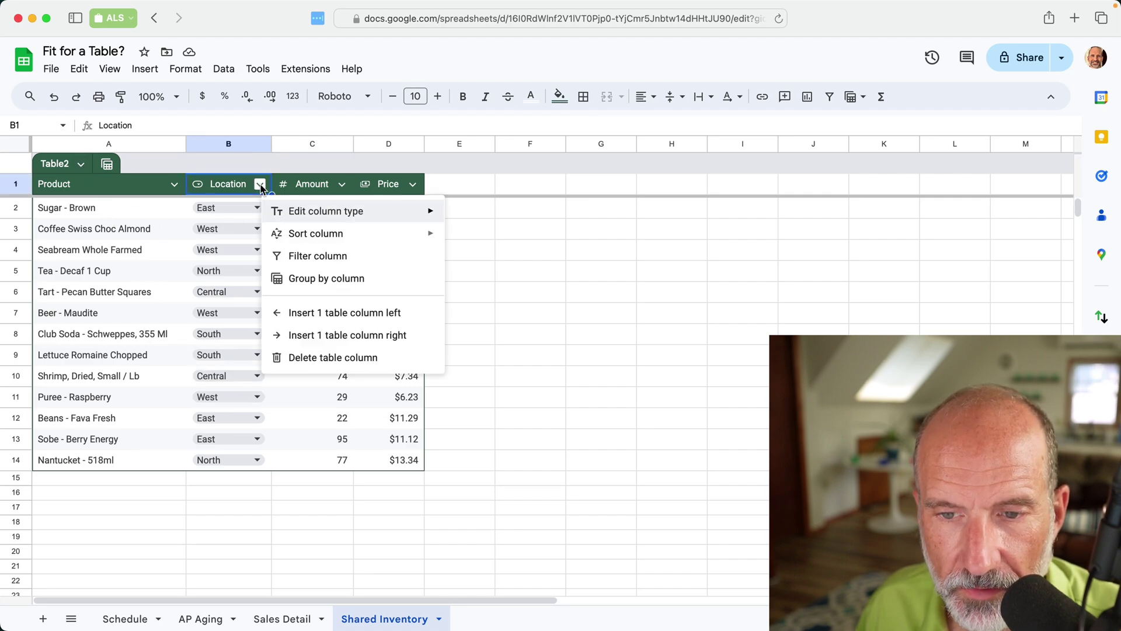
- Group Table2 by Location, then remove the temporary grouping
{"action": "left_click", "coordinate": [298, 279]}
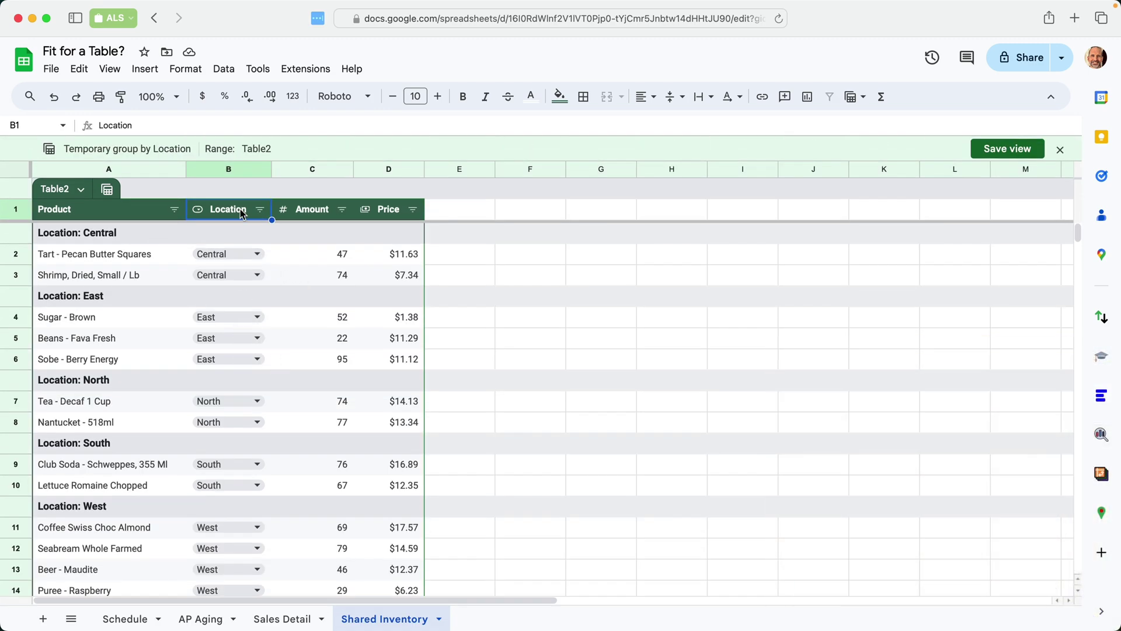
{"action": "left_click", "coordinate": [54, 97]}
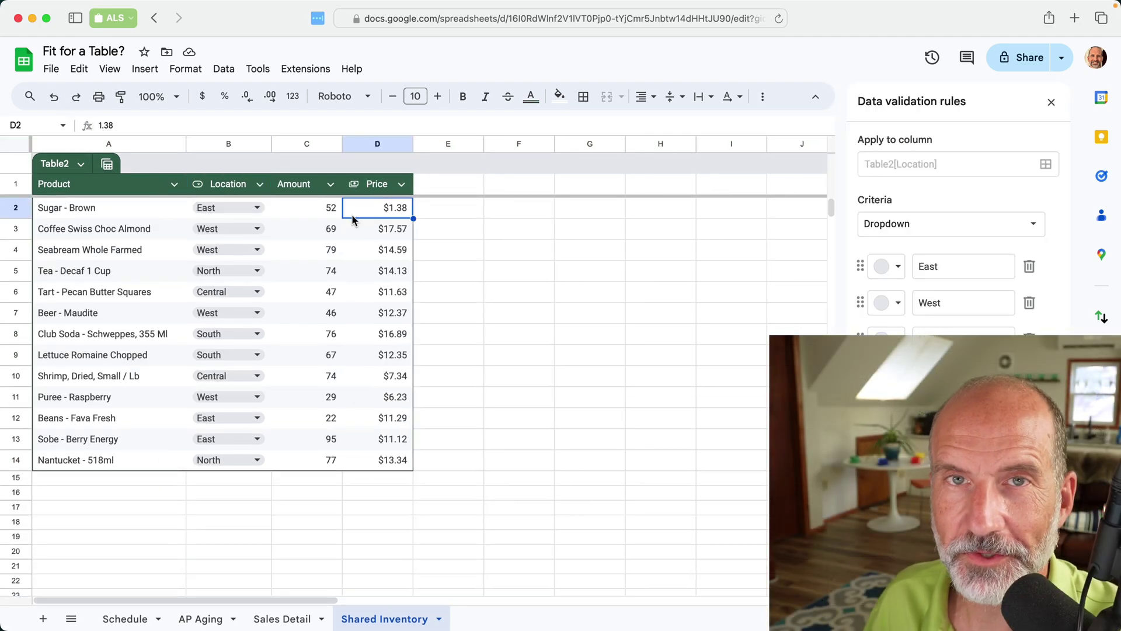
{"action": "left_click", "coordinate": [330, 184]}
- Set the Amount column type to Number
{"action": "mouse_move", "coordinate": [396, 211]}
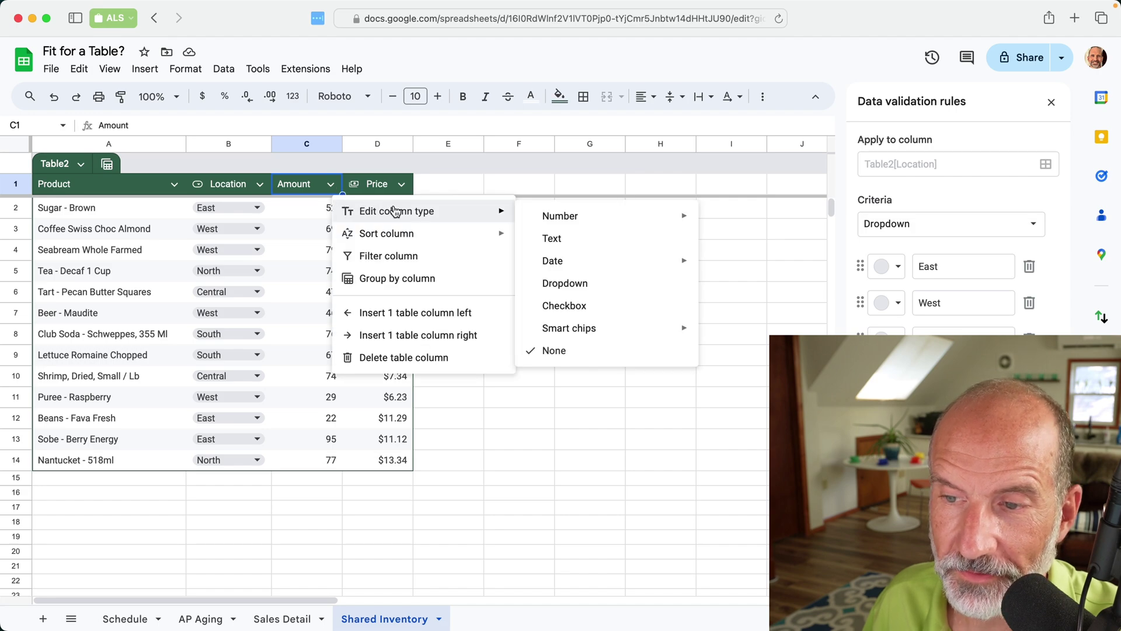
{"action": "mouse_move", "coordinate": [572, 218]}
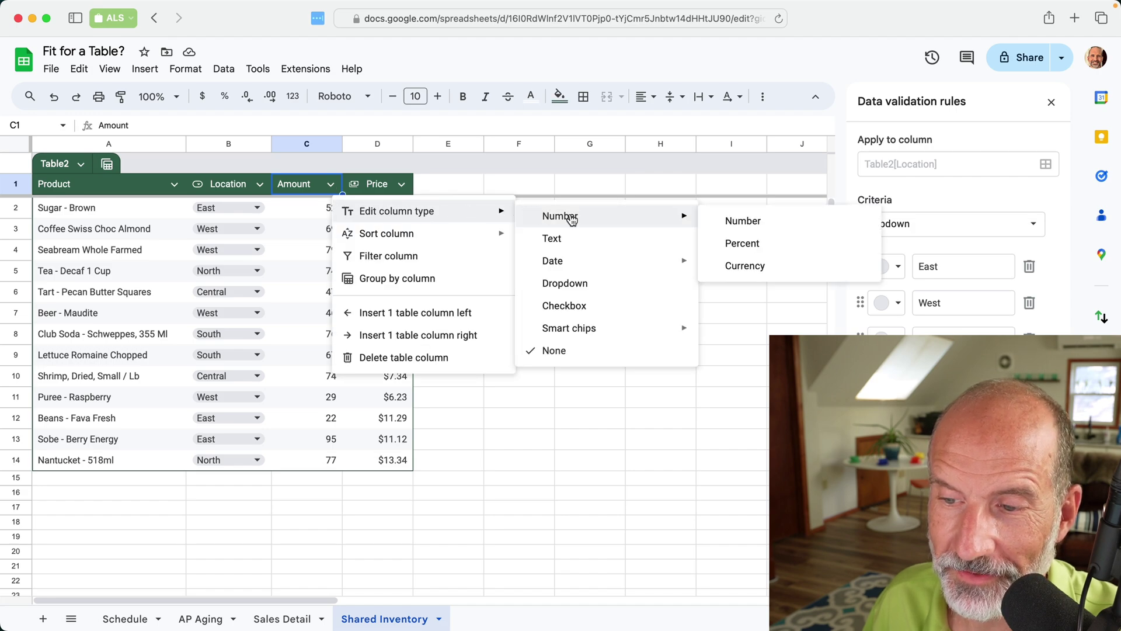
{"action": "left_click", "coordinate": [723, 221]}
- Enter '55 dot 4' in C3 and confirm it is flagged invalid
{"action": "left_click", "coordinate": [320, 232]}
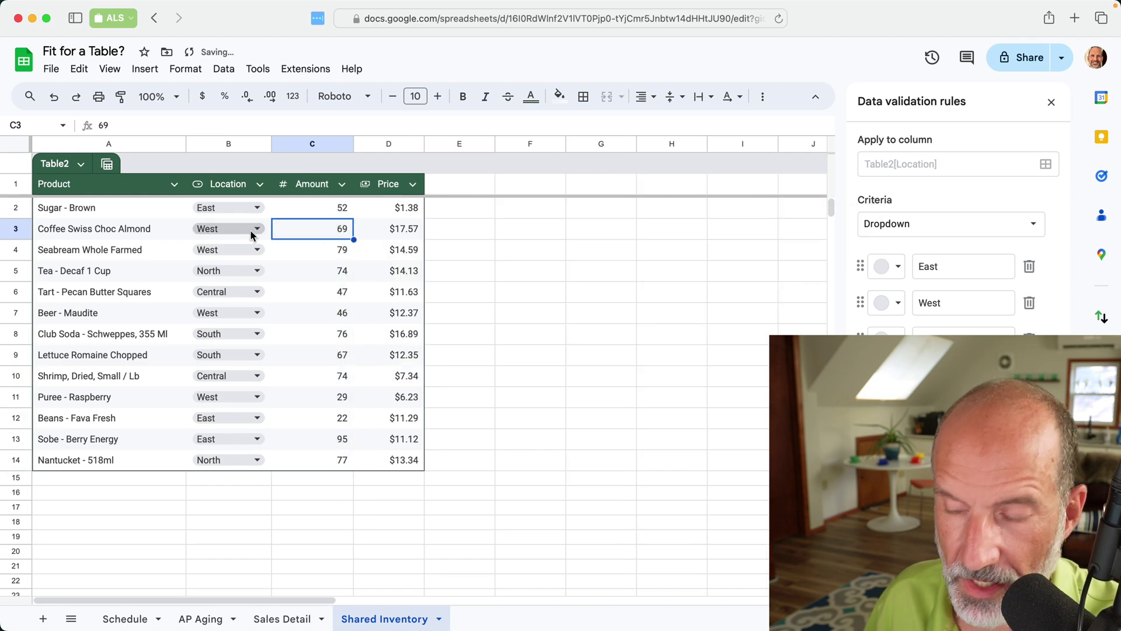
{"action": "type", "text": "55"}
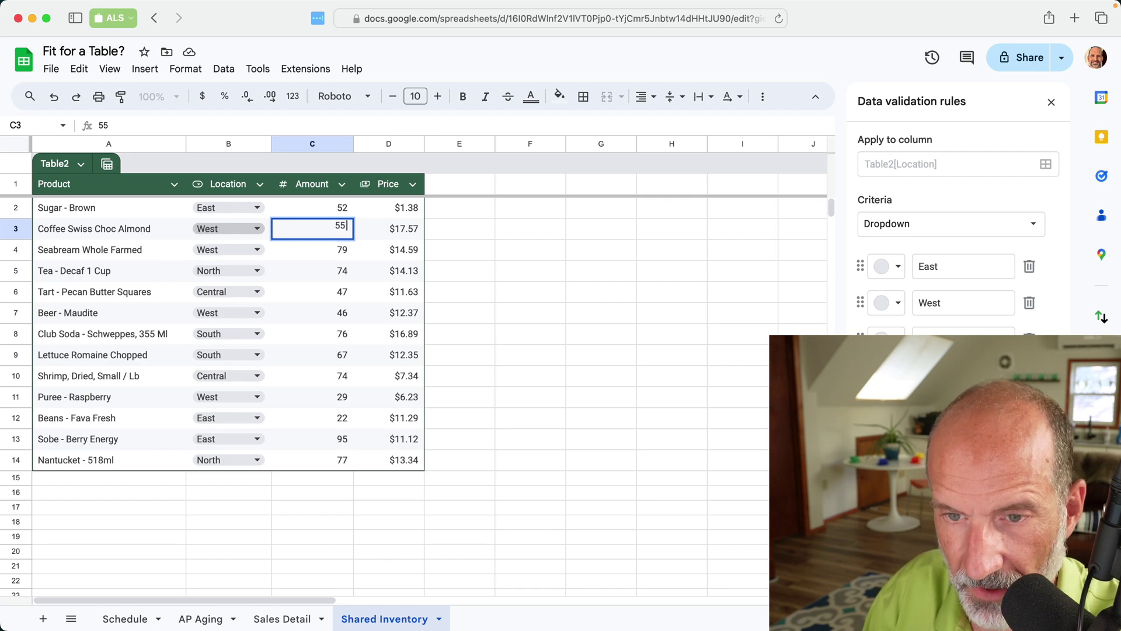
{"action": "type", "text": " dot"}
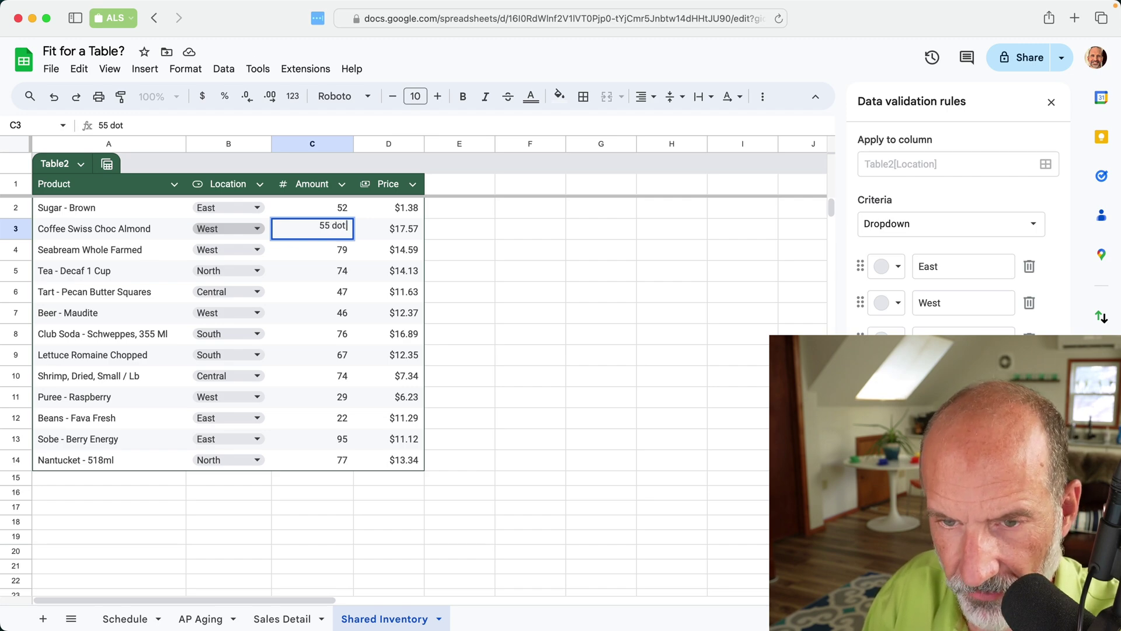
{"action": "type", "text": " 4"}
{"action": "key", "text": "Return"}
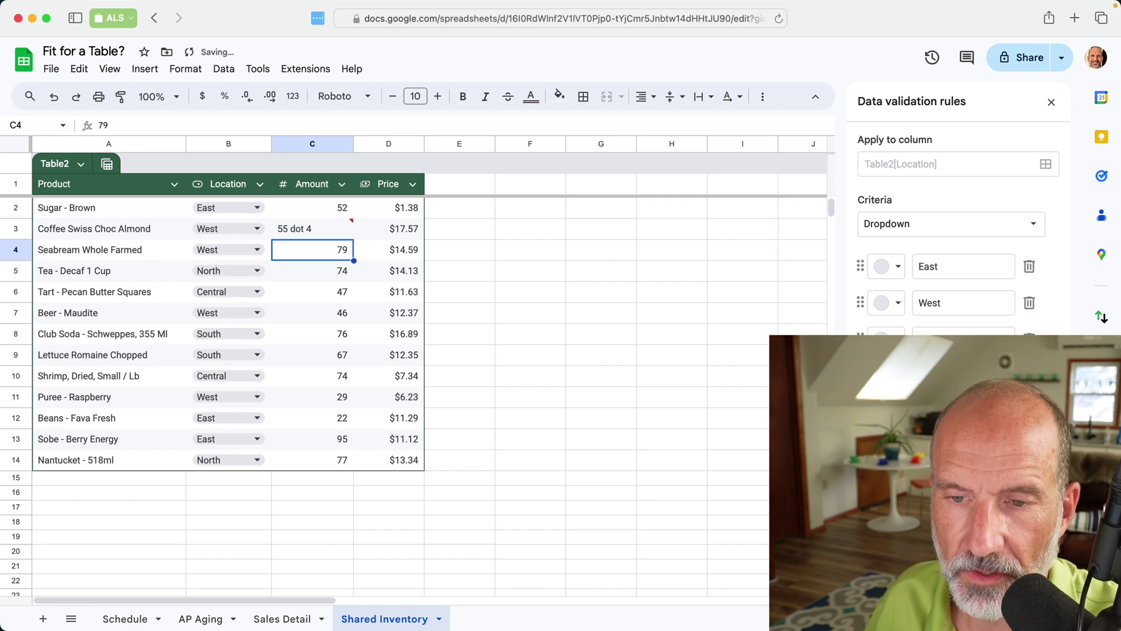
{"action": "left_click", "coordinate": [342, 229]}
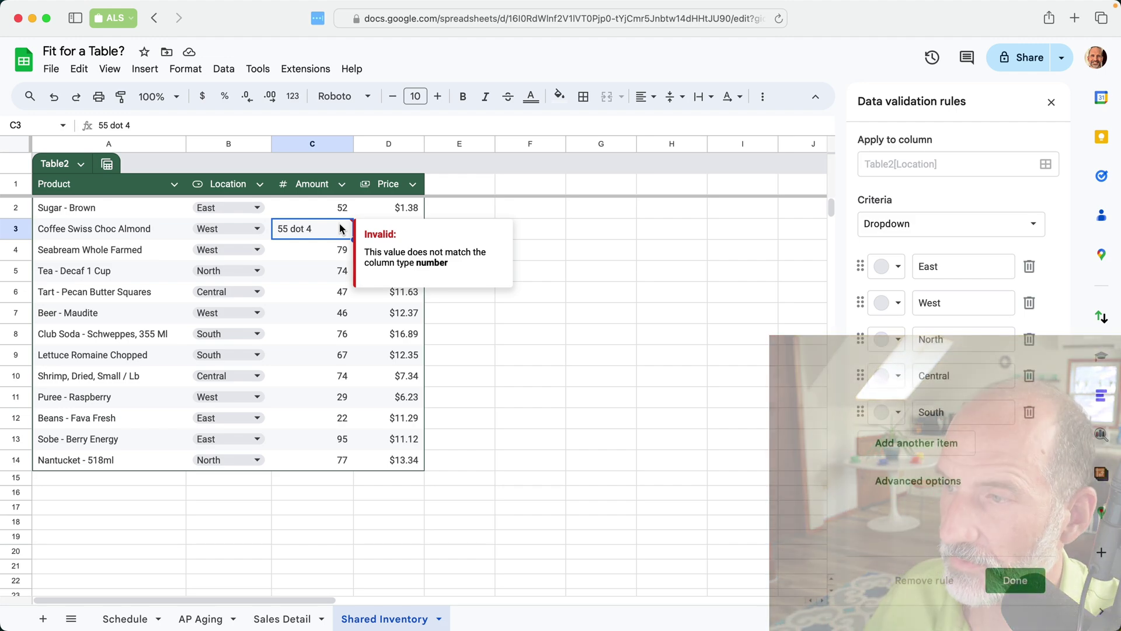
{"action": "left_click", "coordinate": [1051, 103]}
- Launch the Sheet Indexer add-on from the side panel
{"action": "left_click", "coordinate": [1101, 396]}
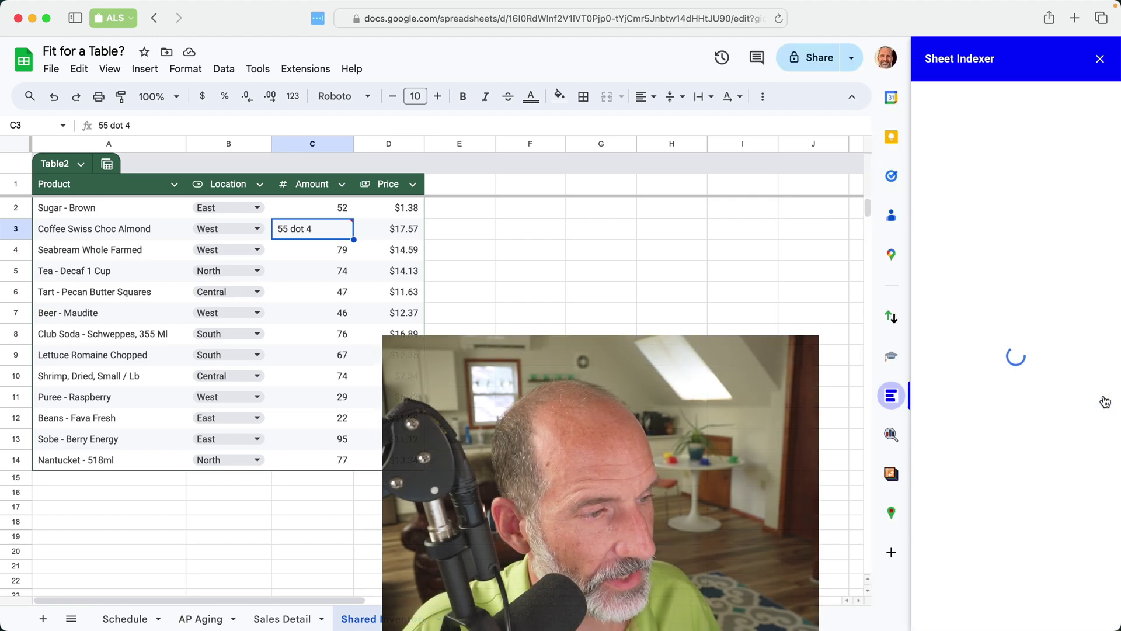